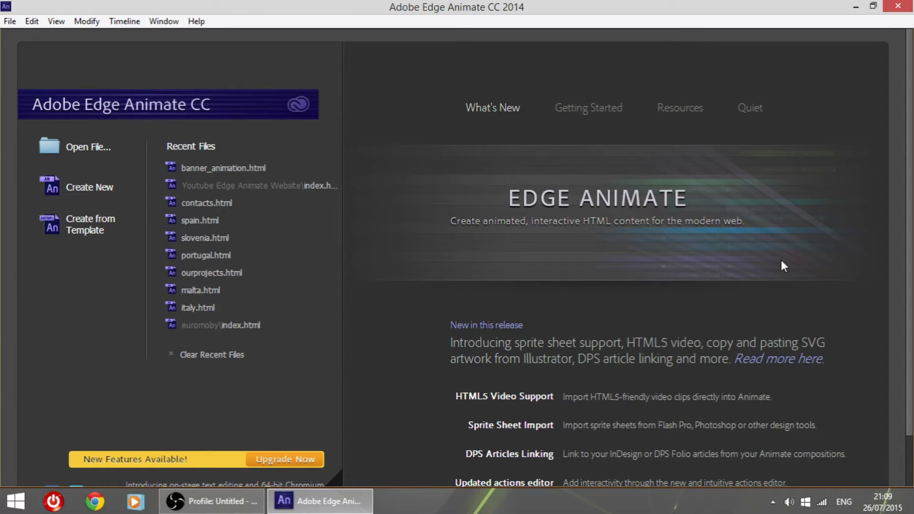
Create a new composition and set its stage width to 1920 px
click(78, 190)
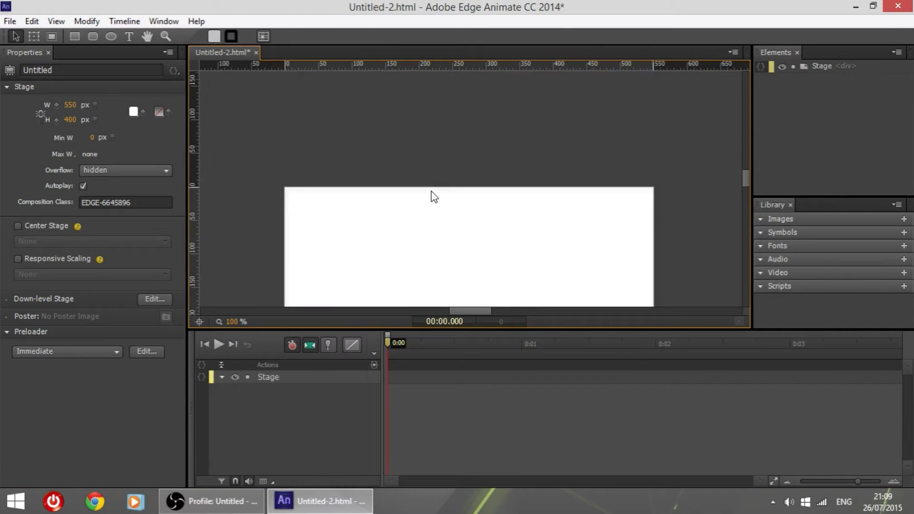
click(69, 105)
text(1920)
key(Return)
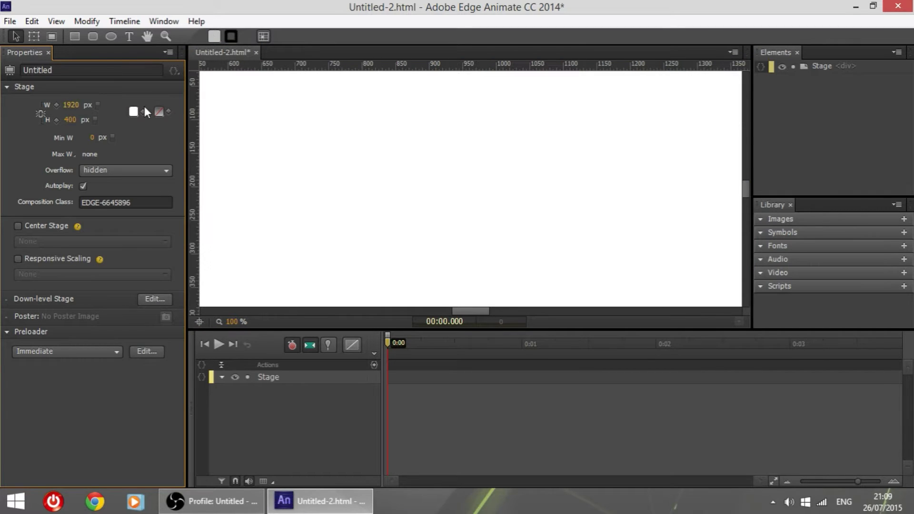
Center the stage horizontally and enable responsive scaling by width
drag(231, 322, 194, 321)
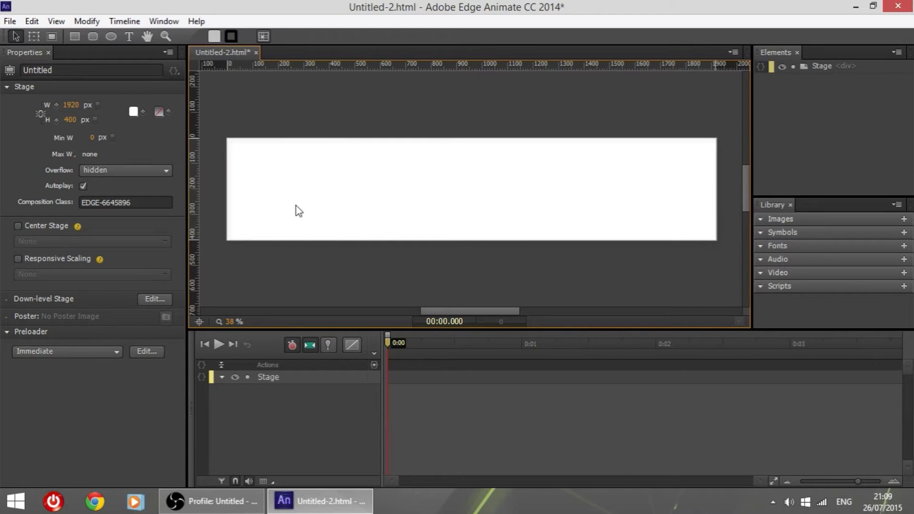
click(19, 226)
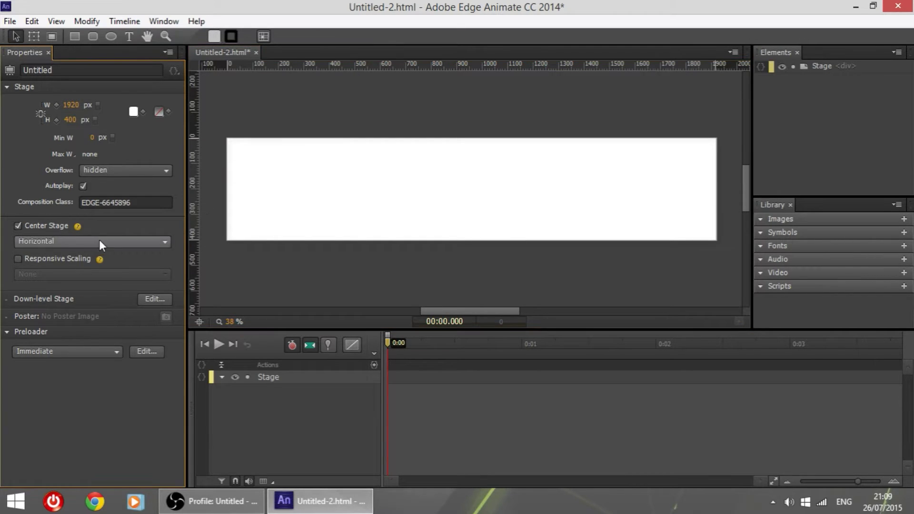
click(42, 261)
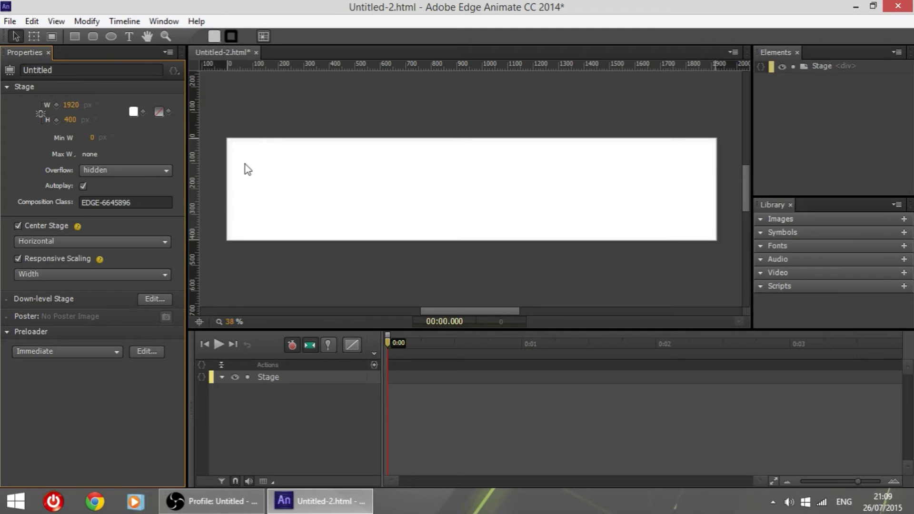
Draw a grey rectangle about 321 by 123 px on the left part of the stage
click(285, 111)
click(75, 36)
mouse_move(289, 170)
mouse_down()
mouse_move(354, 180)
mouse_move(372, 202)
mouse_up()
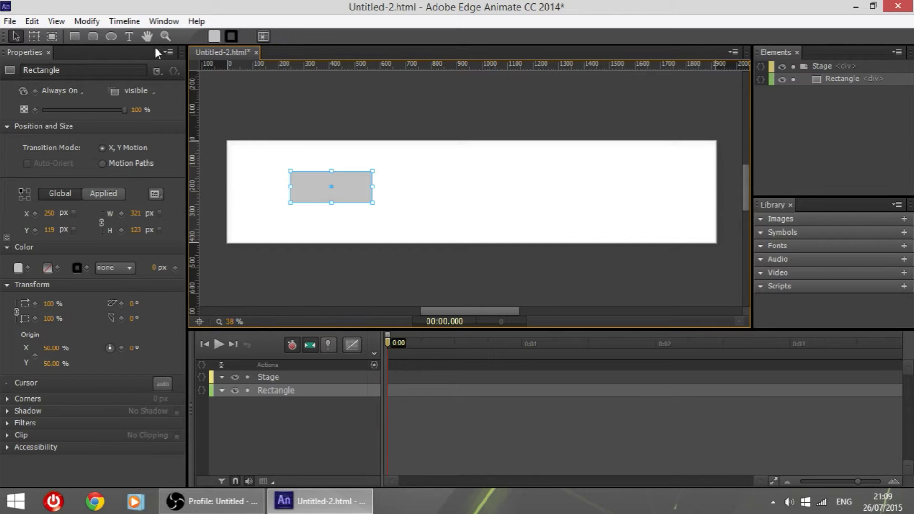
click(313, 210)
click(312, 179)
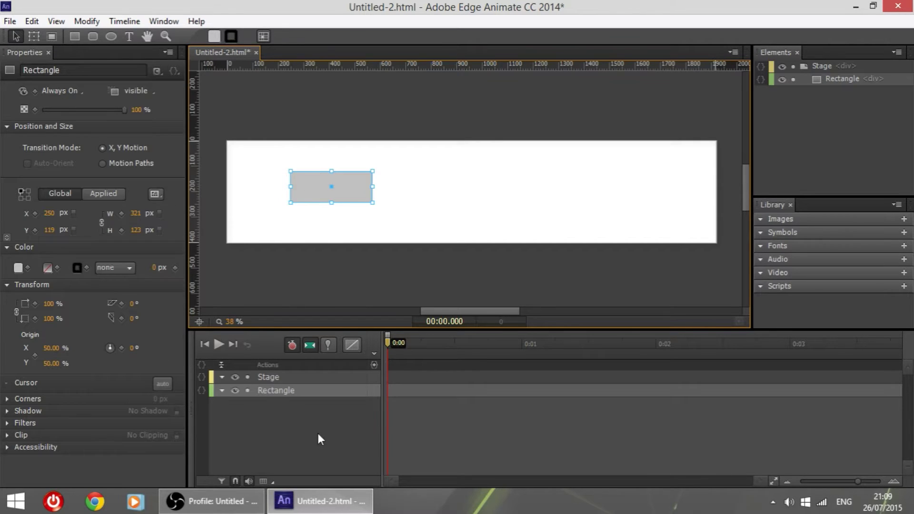
Rename the rectangle element as about_button
double_click(282, 390)
text(button)
key(BackSpace)
key(BackSpace)
key(BackSpace)
key(BackSpace)
key(BackSpace)
key(BackSpace)
text(about_but)
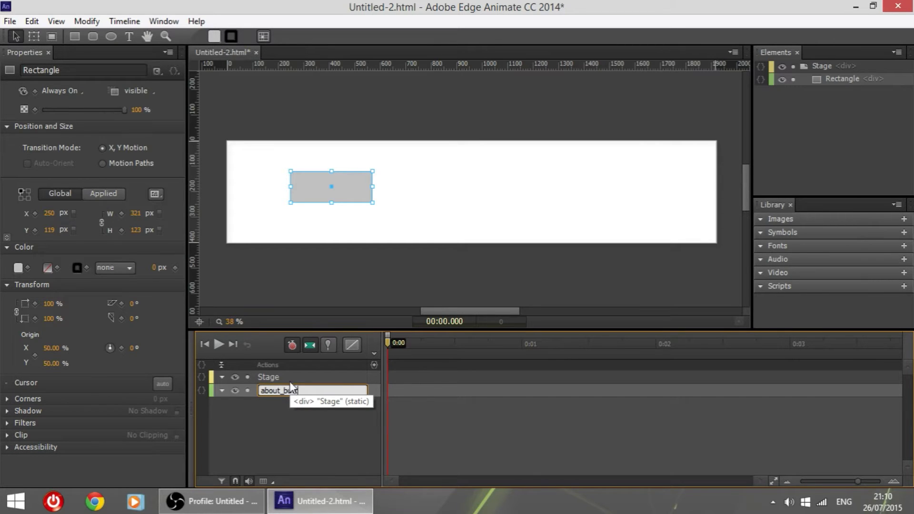
text(ton)
key(Return)
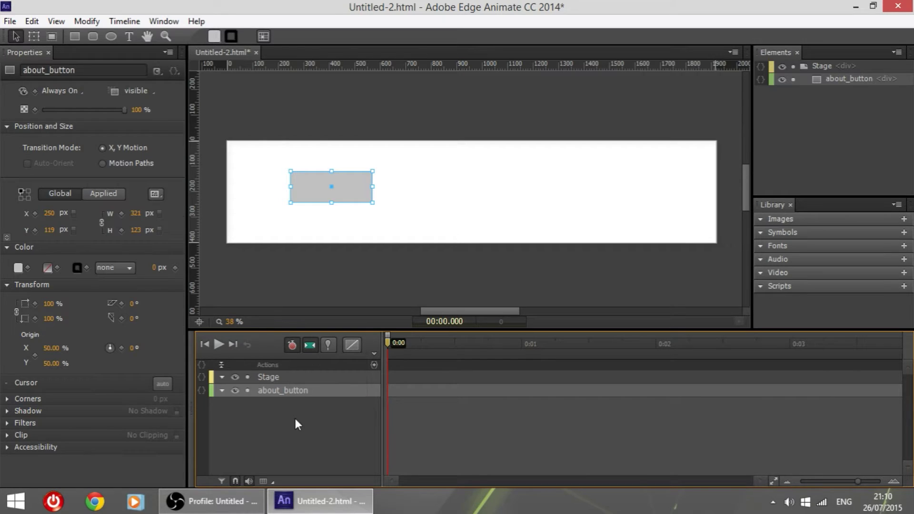
Duplicate about_button and place the copy beside it at the same height, at about X 761 px
click(295, 423)
click(342, 192)
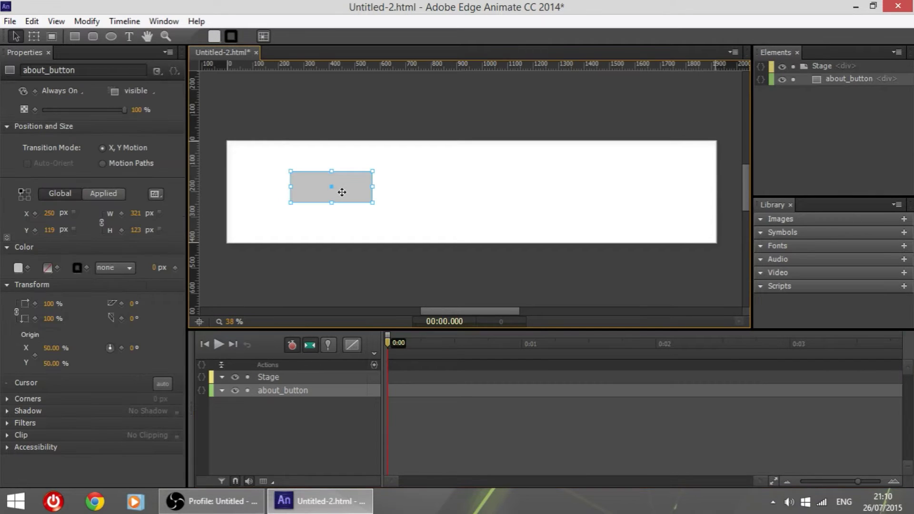
key(ctrl+d)
drag(341, 192, 471, 194)
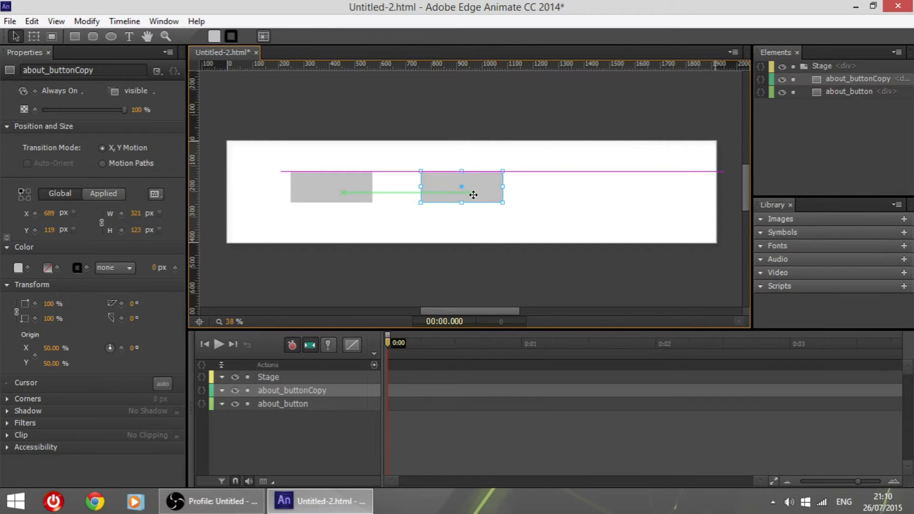
Fill the duplicated rectangle with bright red
click(214, 36)
click(202, 166)
drag(202, 166, 273, 103)
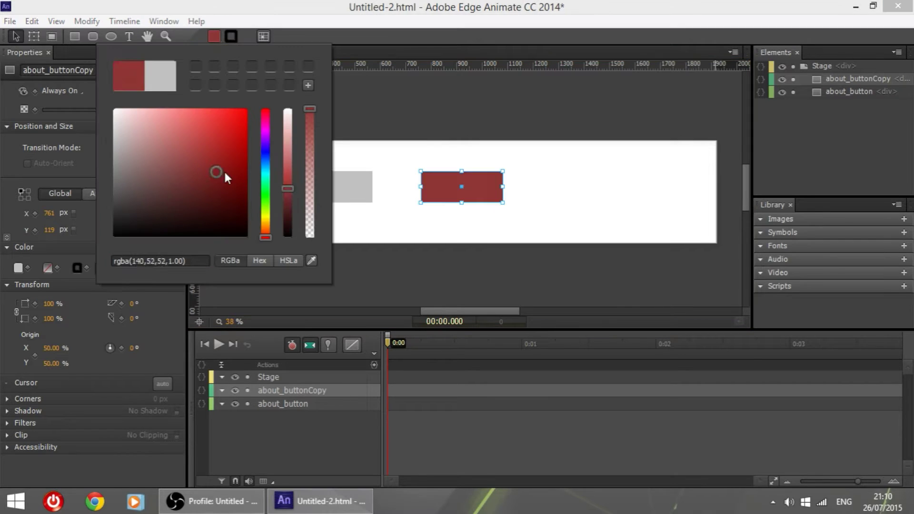
click(394, 228)
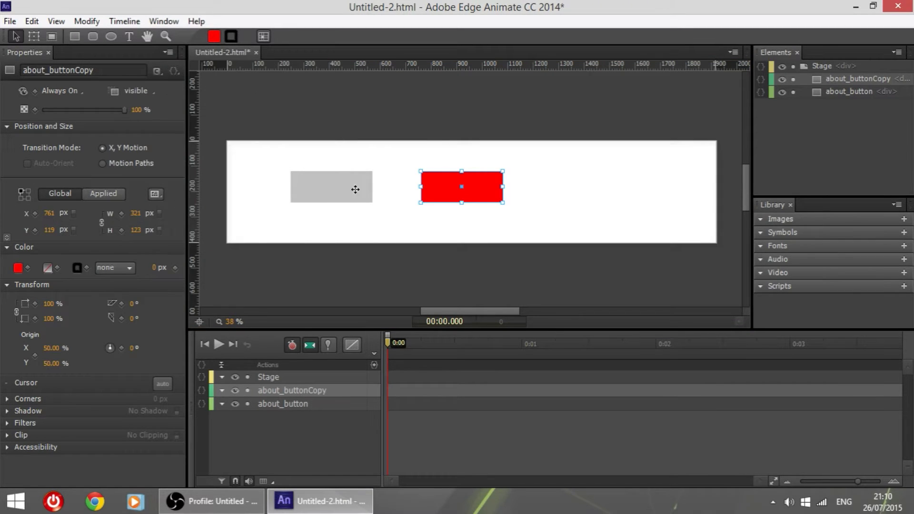
Rename the red rectangle element as home_button
click(421, 234)
click(307, 390)
double_click(323, 391)
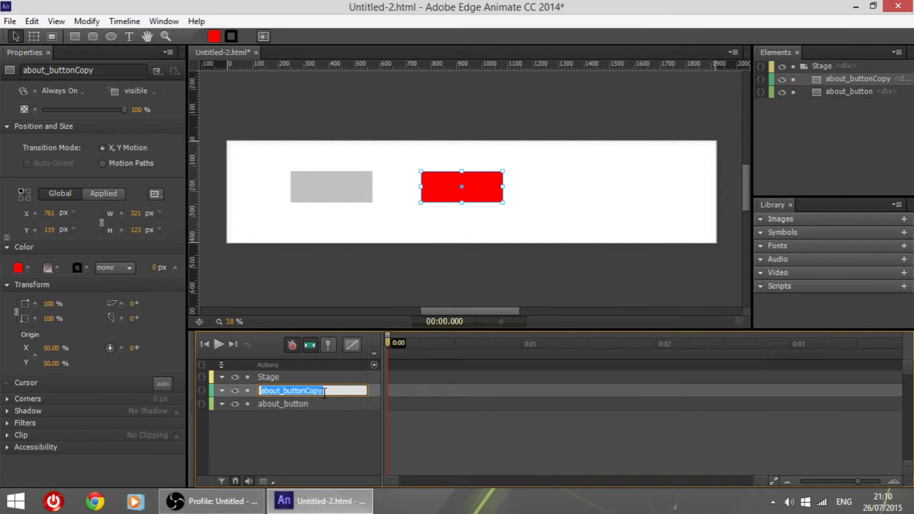
text(home_butto)
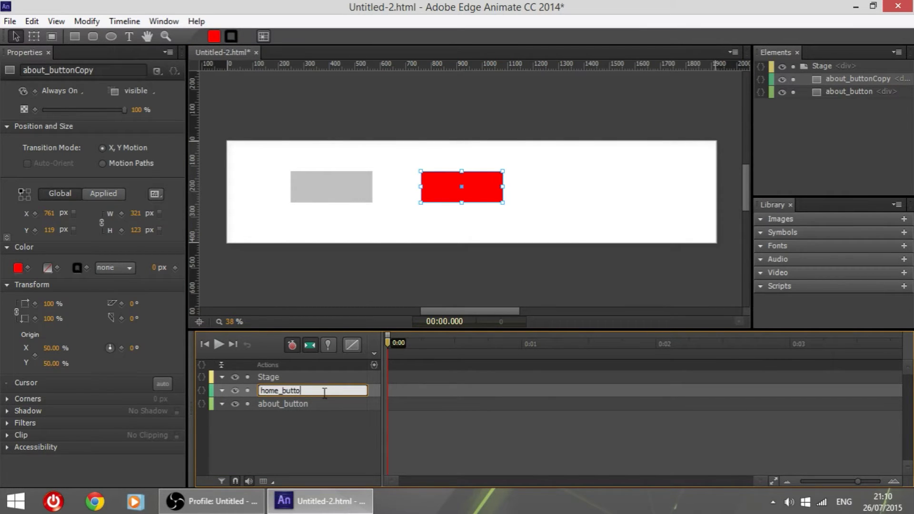
text(n)
key(Return)
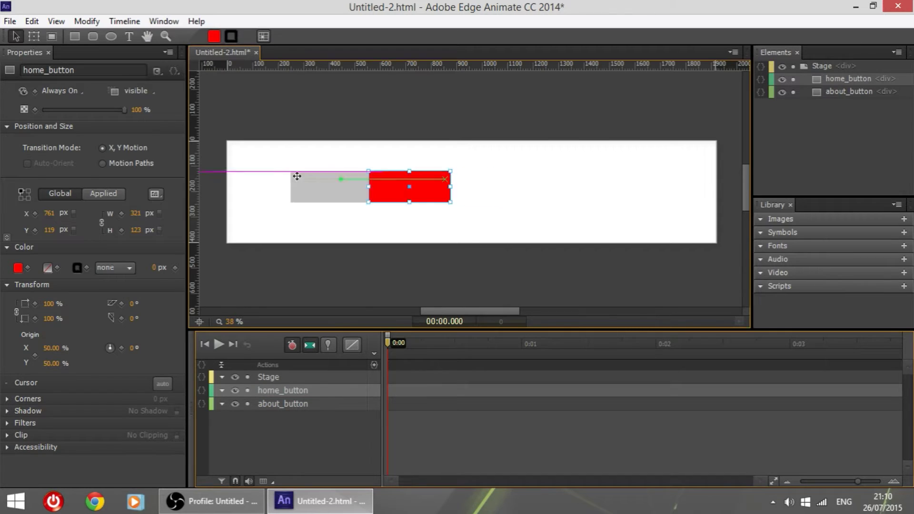
Swap the order of the two buttons, putting red home_button first and grey about_button at about X 720 px
drag(341, 177, 451, 190)
drag(255, 186, 327, 186)
drag(416, 189, 460, 181)
click(447, 232)
click(571, 241)
Duplicate the grey about_button and place the copy to its right at about X 1357 px
click(438, 196)
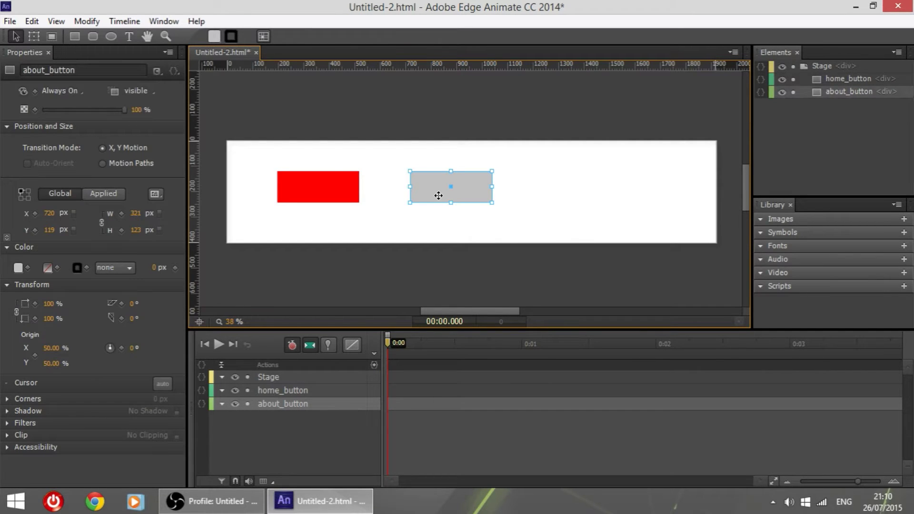
key(ctrl+d)
drag(438, 192, 601, 193)
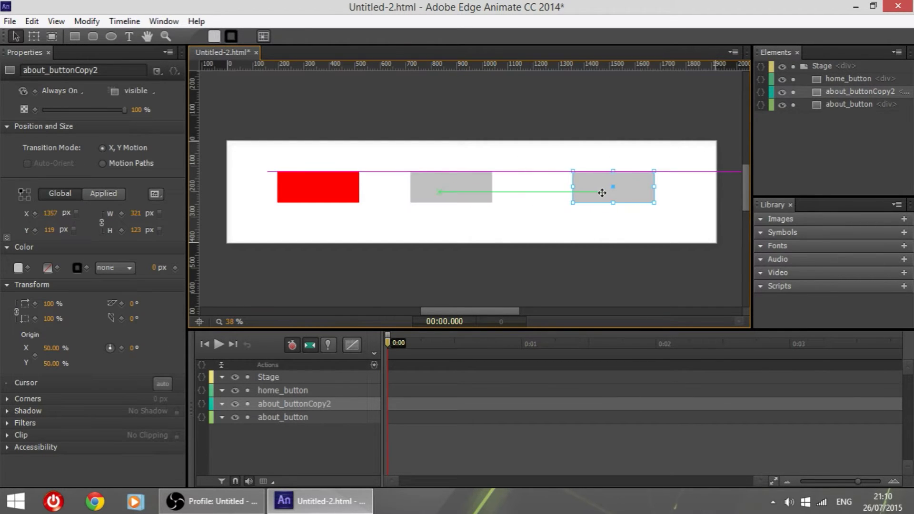
Fill the new copy of about_button with bright blue
click(210, 37)
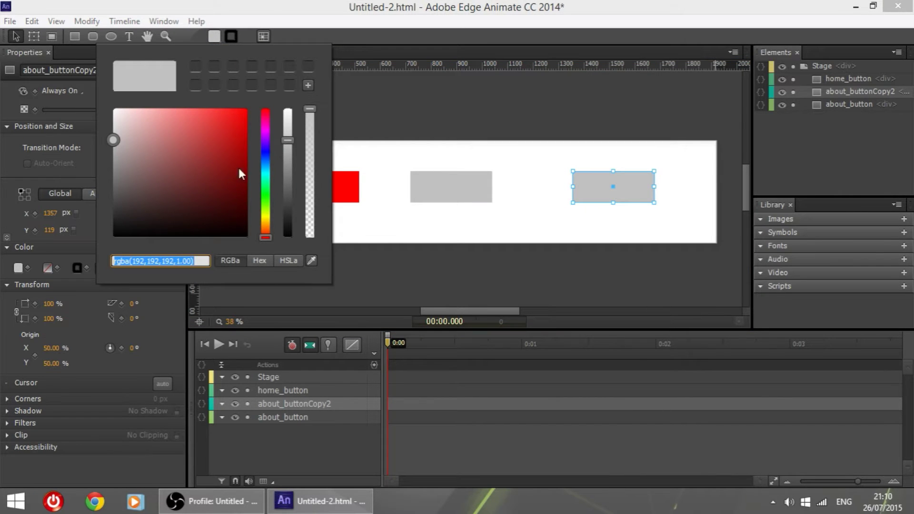
click(265, 150)
drag(229, 124, 267, 96)
click(615, 200)
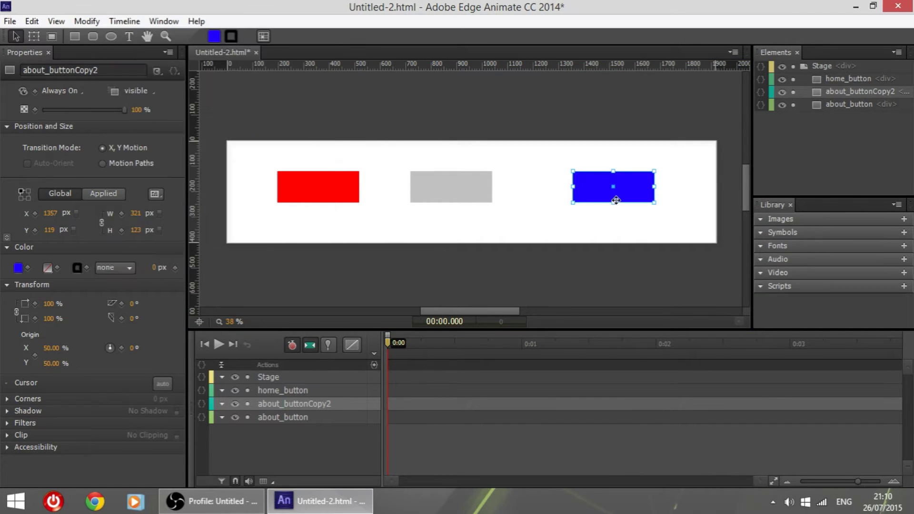
Narrow the blue rectangle to about 147 px wide and position it near the stage's right edge
drag(616, 182, 657, 187)
click(652, 218)
drag(444, 196, 480, 196)
key(ctrl+z)
click(498, 238)
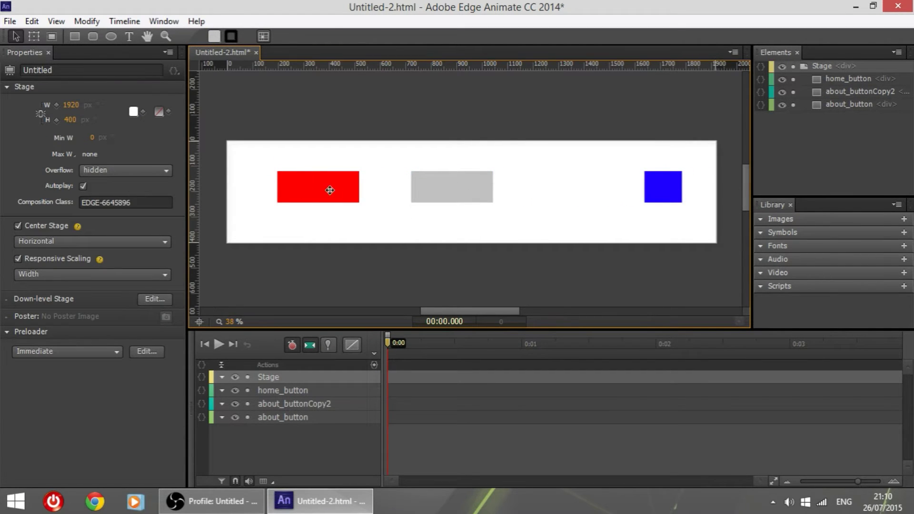
click(129, 37)
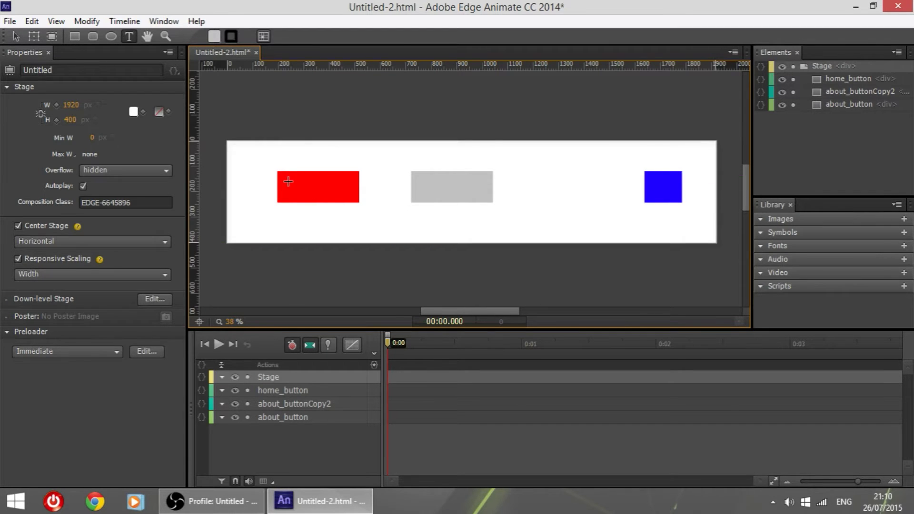
drag(288, 180, 340, 198)
text(HOE)
key(BackSpace)
text(ME)
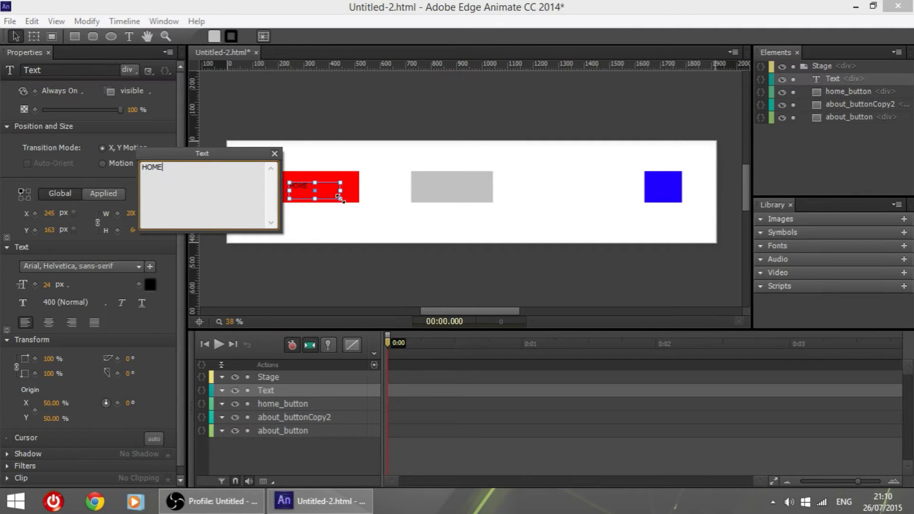
click(275, 153)
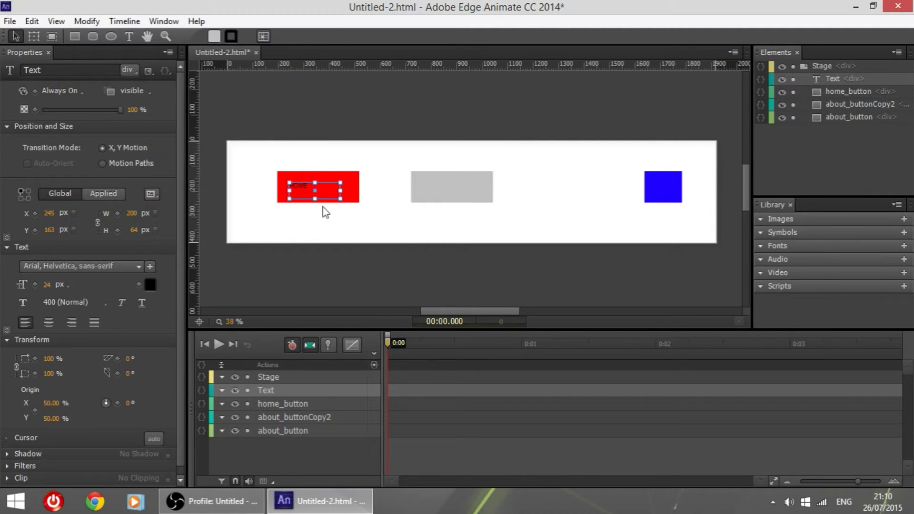
click(301, 180)
drag(302, 180, 302, 238)
key(Delete)
Shift the red, grey and blue rectangles left along the stage, placing the blue one at about X 1536 px
click(316, 183)
drag(316, 184, 299, 184)
click(409, 185)
drag(409, 185, 384, 184)
drag(671, 191, 645, 191)
click(363, 189)
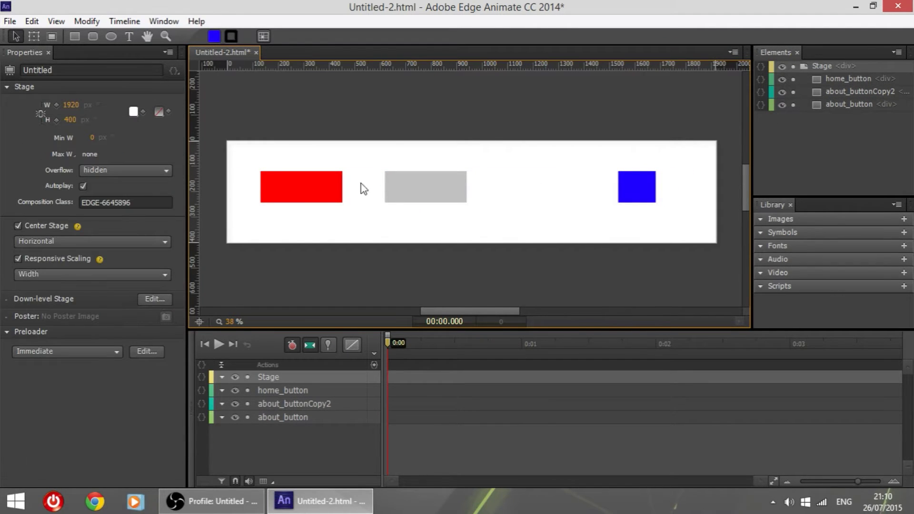
Rename the blue rectangle element as facebook_button
click(305, 185)
click(428, 189)
click(649, 189)
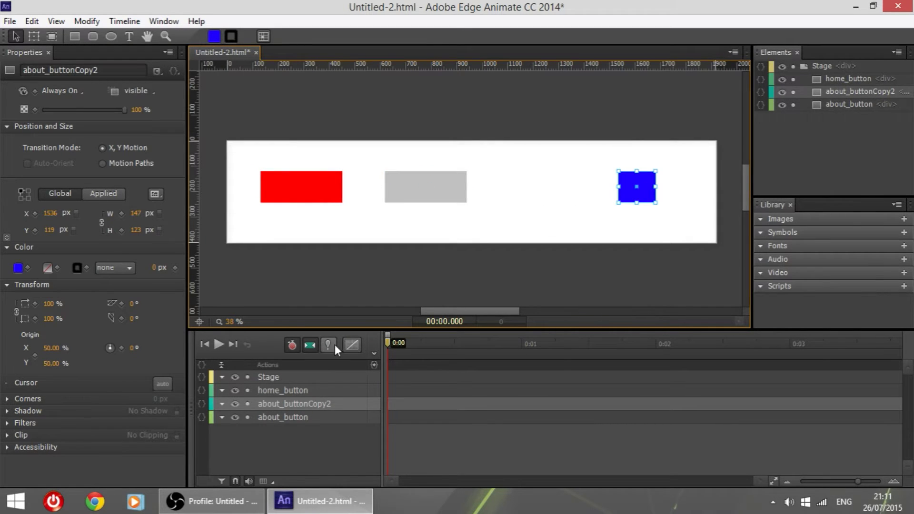
double_click(310, 402)
text(faceb)
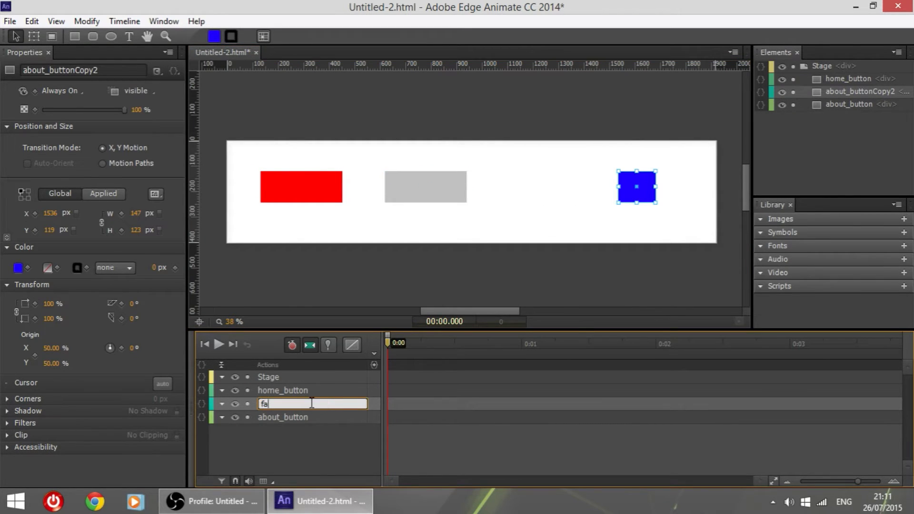
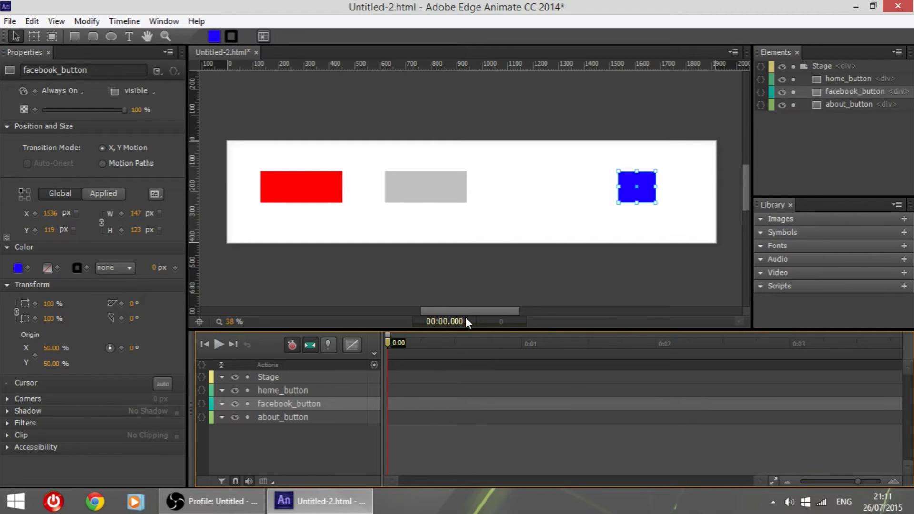
Nudge facebook_button slightly left, keeping it aligned with the other two buttons
click(629, 265)
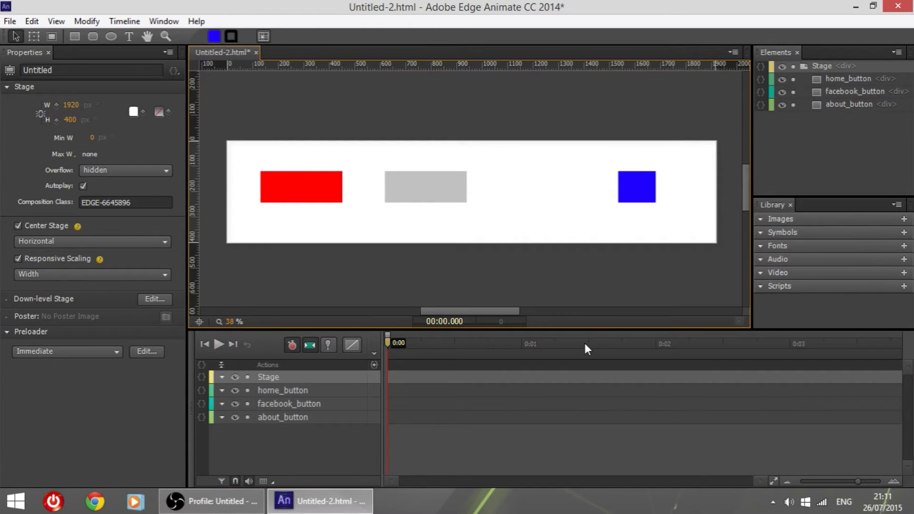
drag(626, 193, 622, 192)
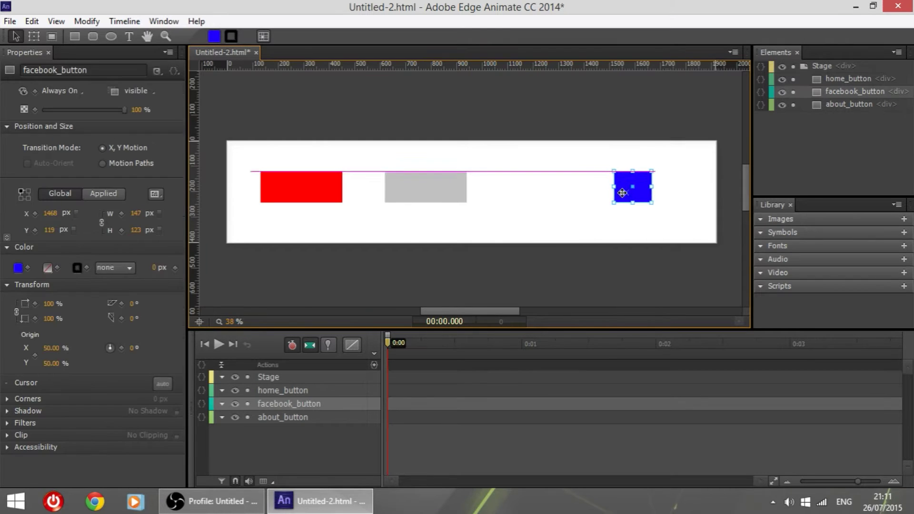
click(632, 226)
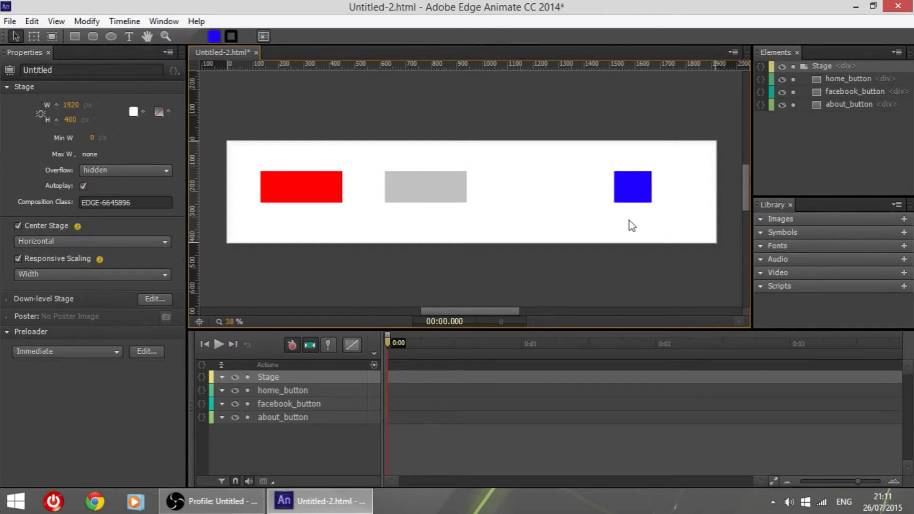
Save the composition as home in the edge animate video folder on the Desktop
key(ctrl+s)
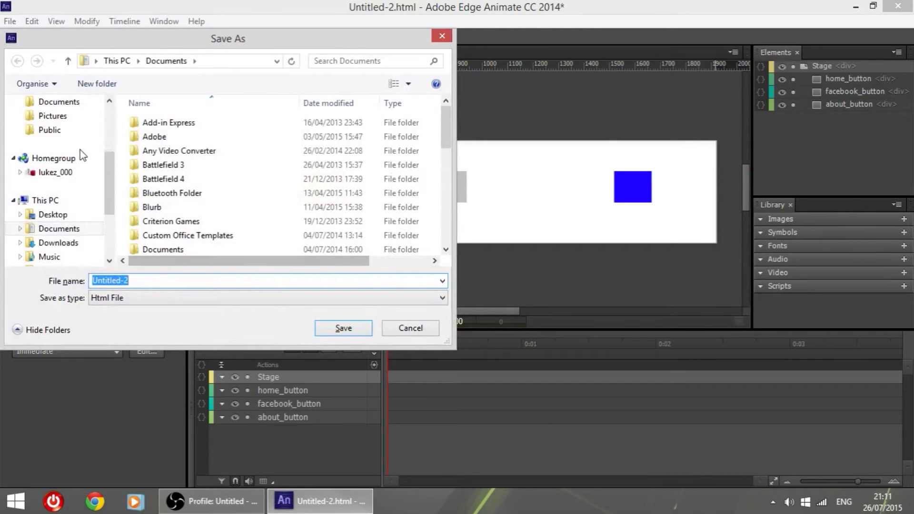
scroll(110, 179, up, 3)
click(53, 136)
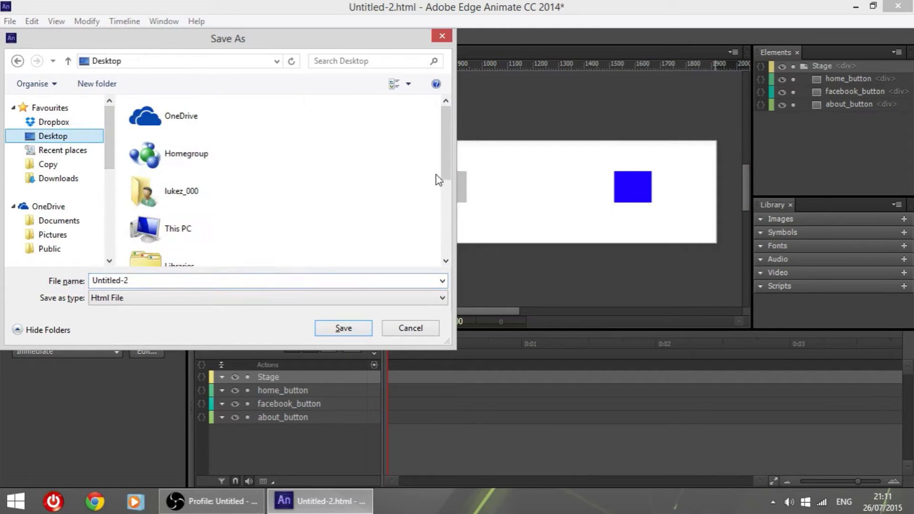
click(445, 224)
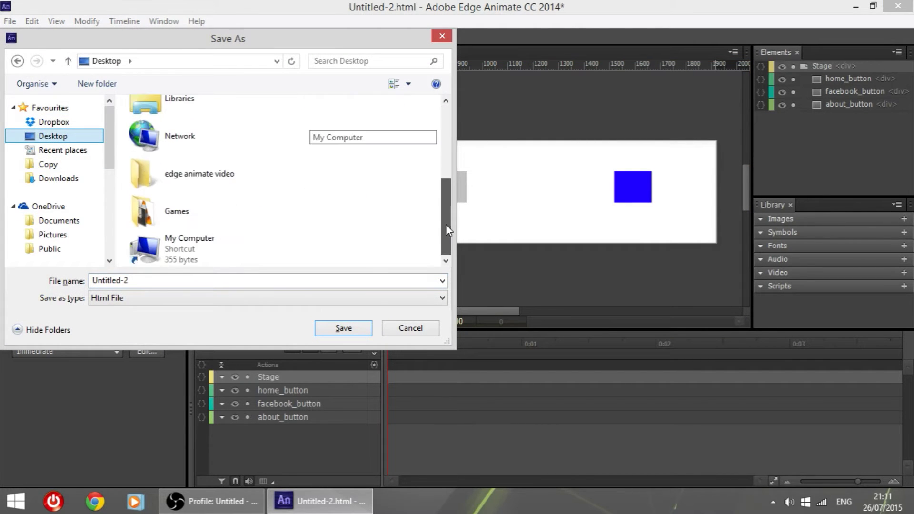
double_click(243, 178)
click(200, 279)
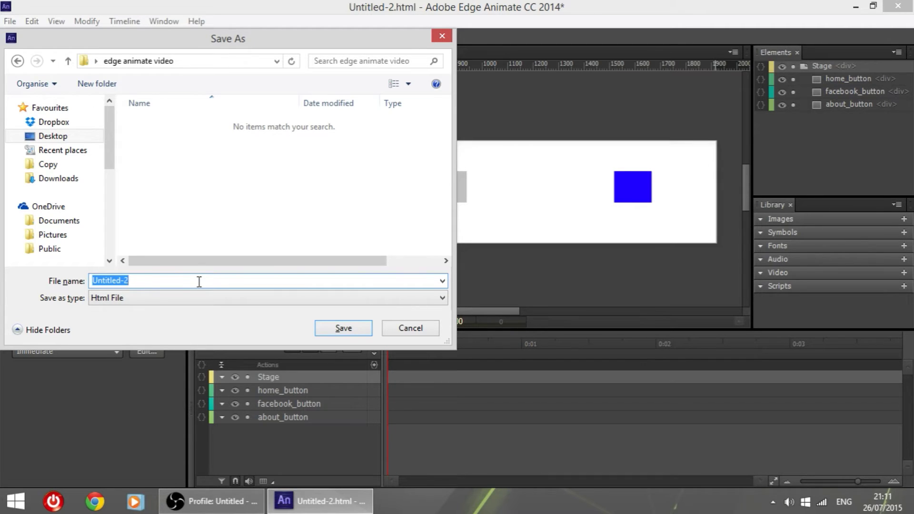
text(home)
key(Return)
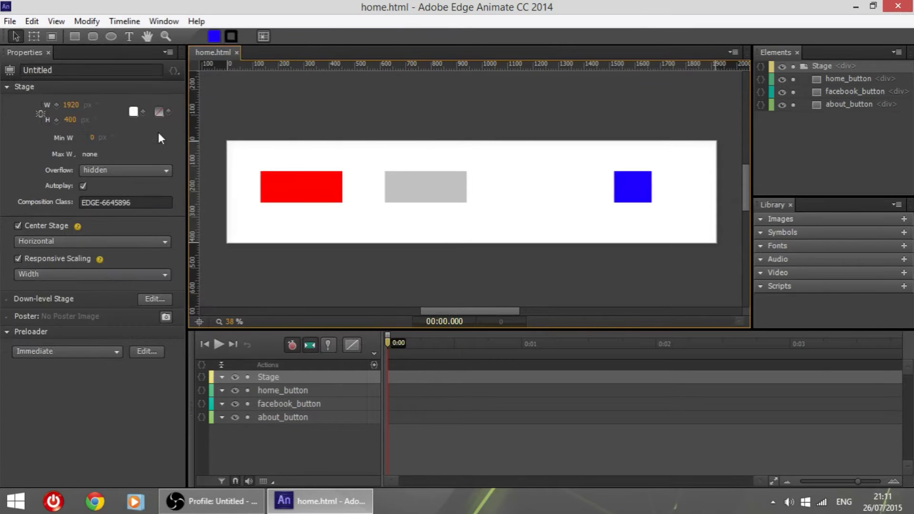
click(14, 20)
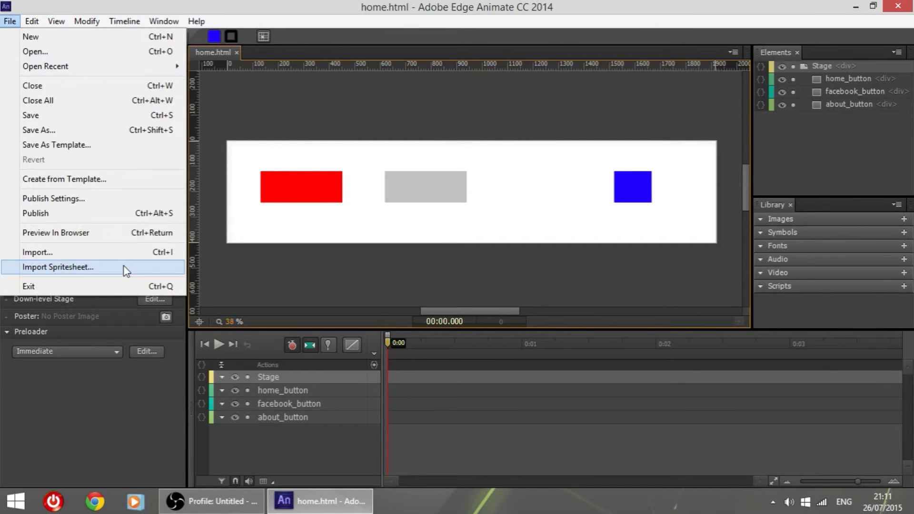
click(363, 267)
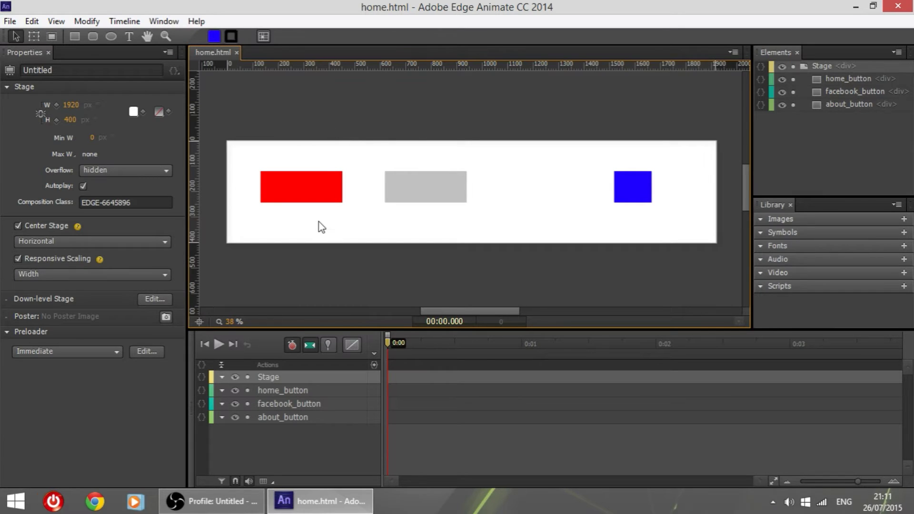
click(310, 189)
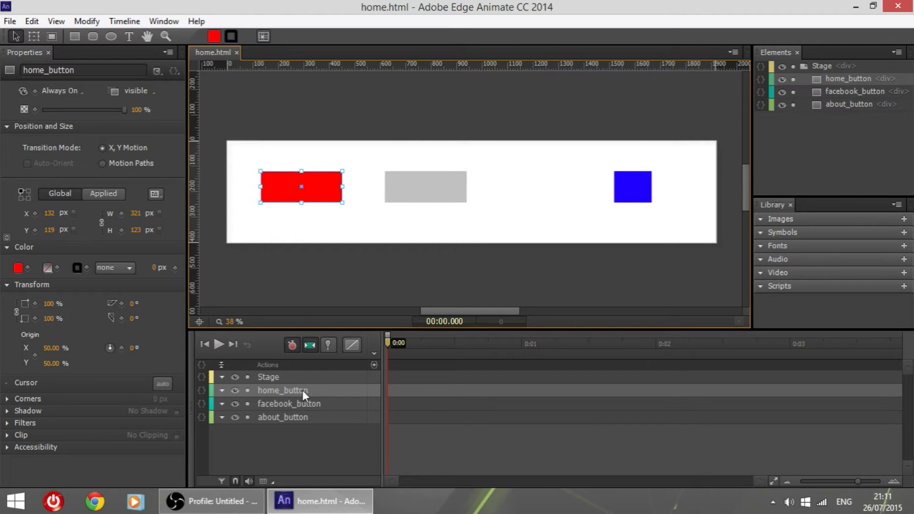
scroll(323, 196, left, 1)
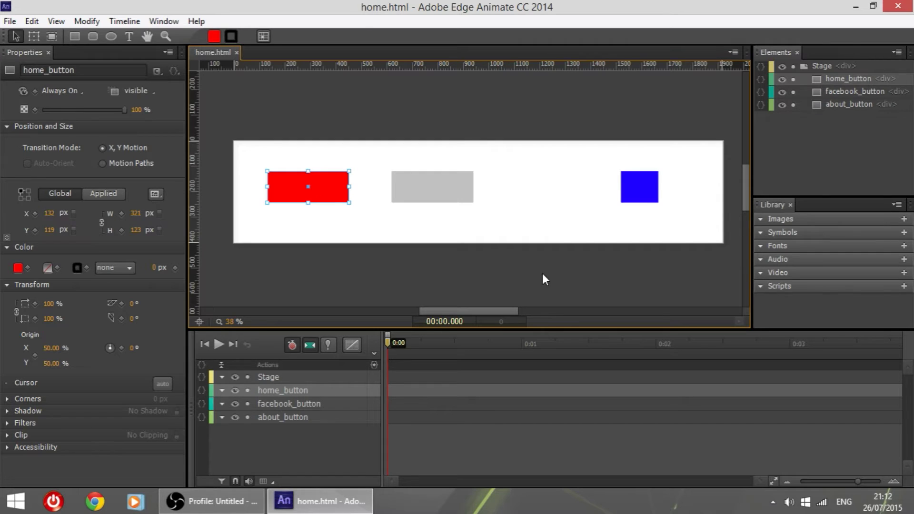
click(348, 218)
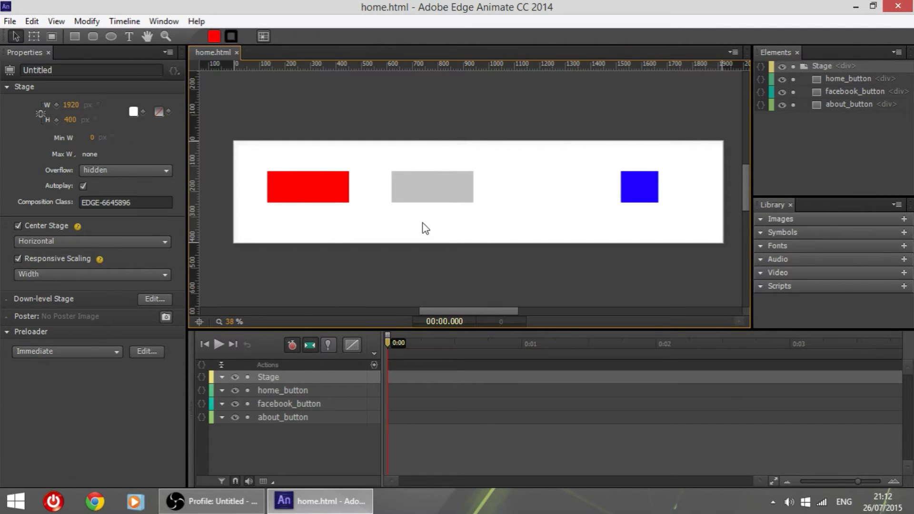
mouse_move(587, 150)
mouse_down()
mouse_move(713, 240)
mouse_move(687, 234)
mouse_move(590, 155)
mouse_up()
click(687, 234)
click(537, 270)
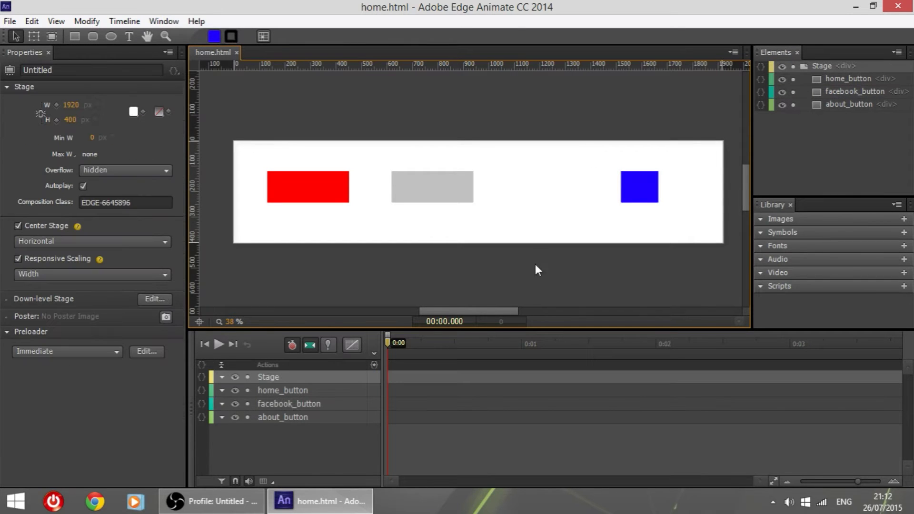
Open the actions of home_button and add a click event
click(296, 390)
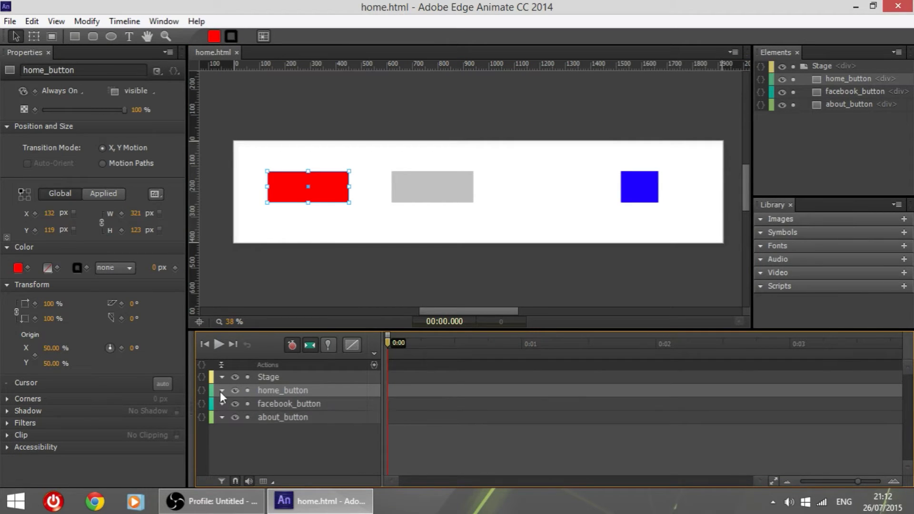
drag(414, 336, 332, 350)
click(202, 391)
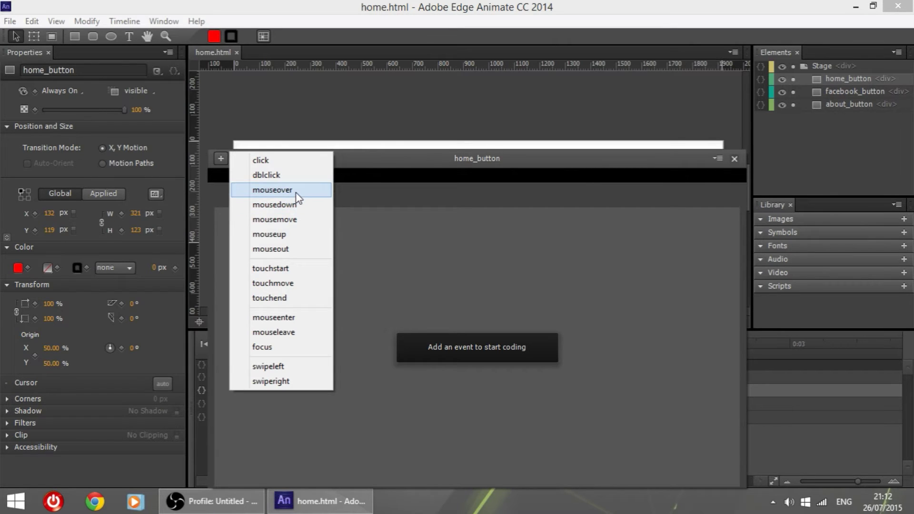
click(272, 162)
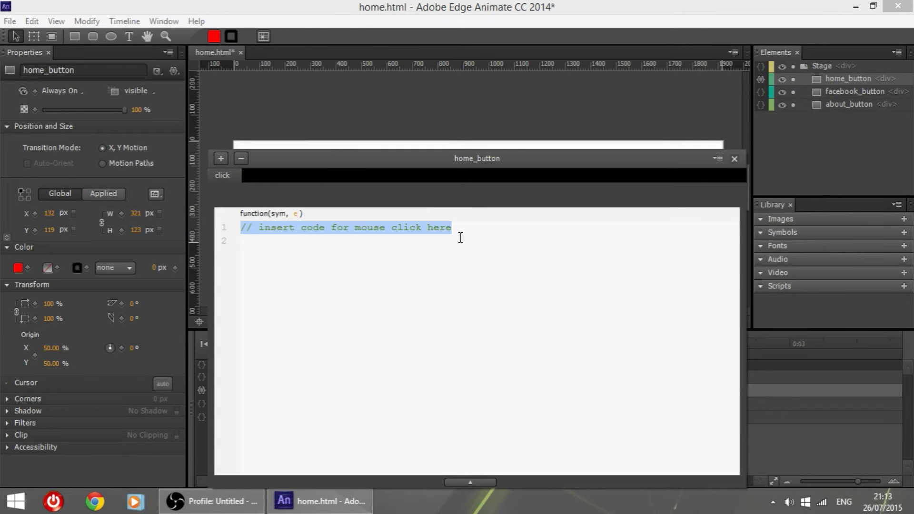
click(339, 395)
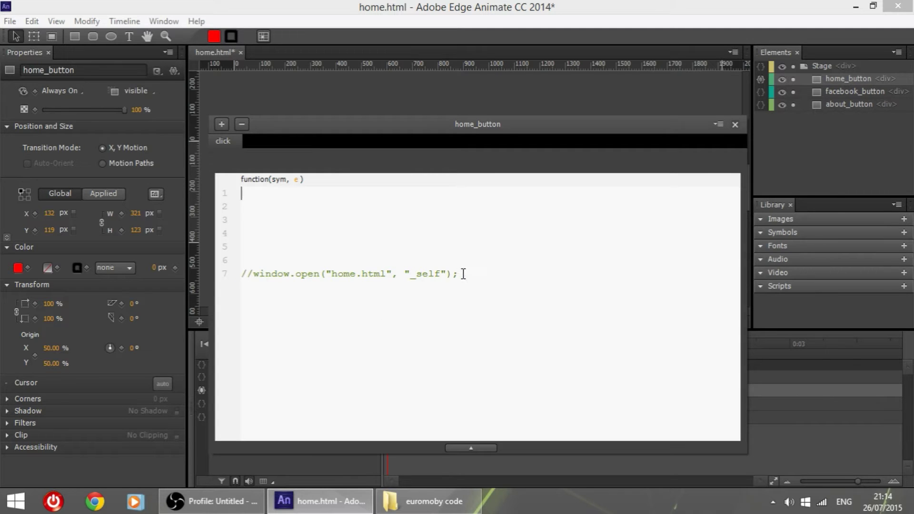
Write window.open("home.html","_self"); on the first line of home_button's click code
drag(459, 273, 246, 273)
click(314, 204)
key(Up)
text(window.open()
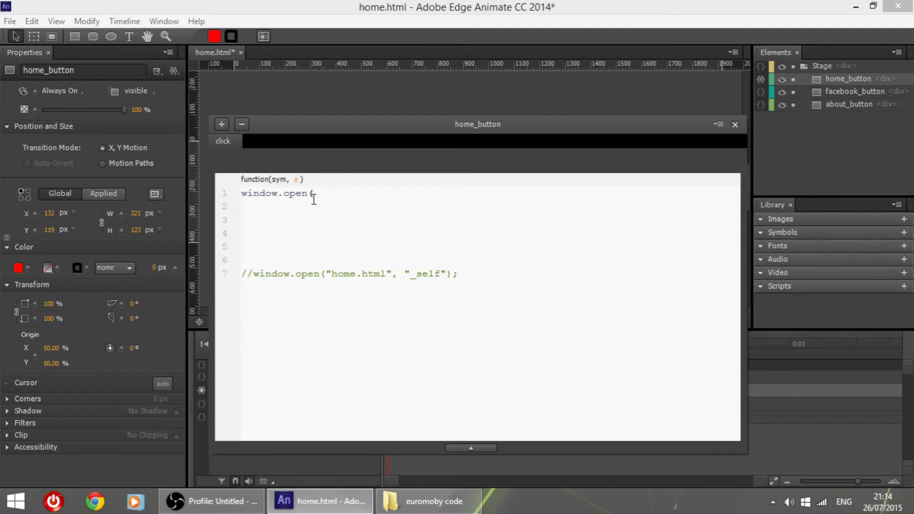
text("home.html)
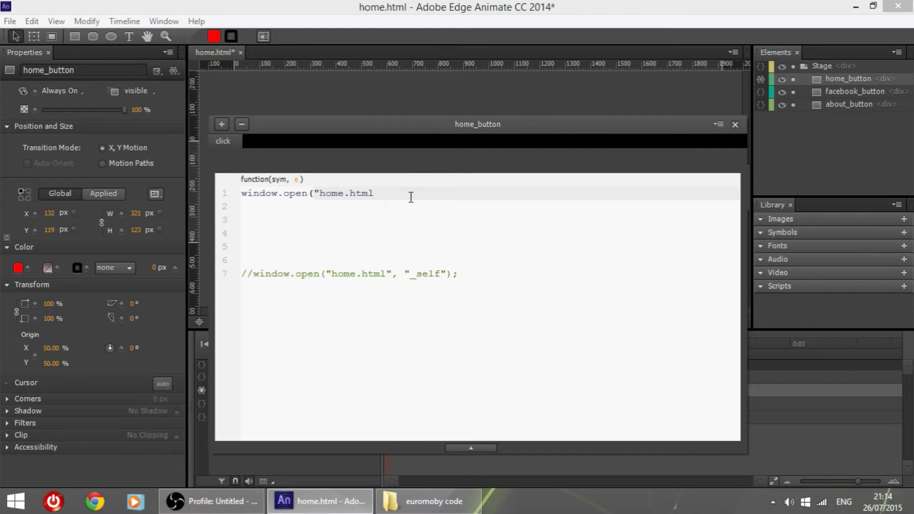
text(",)
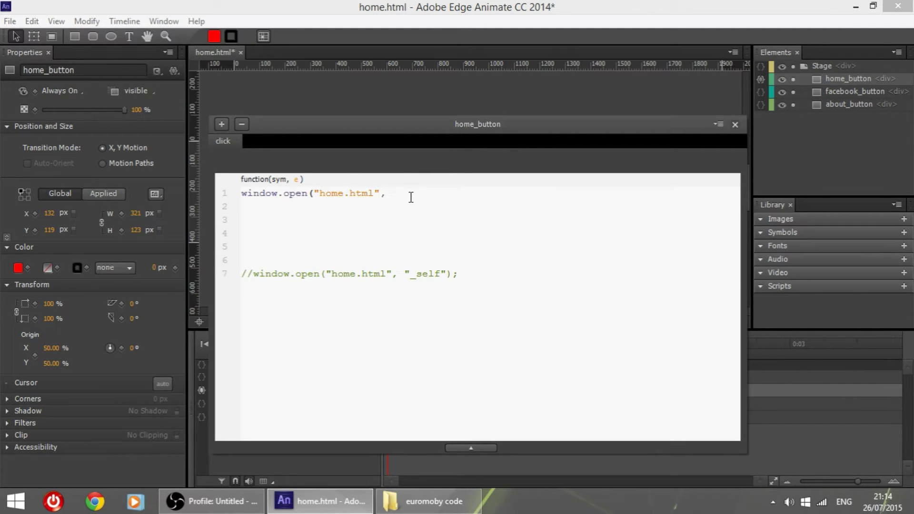
text(")
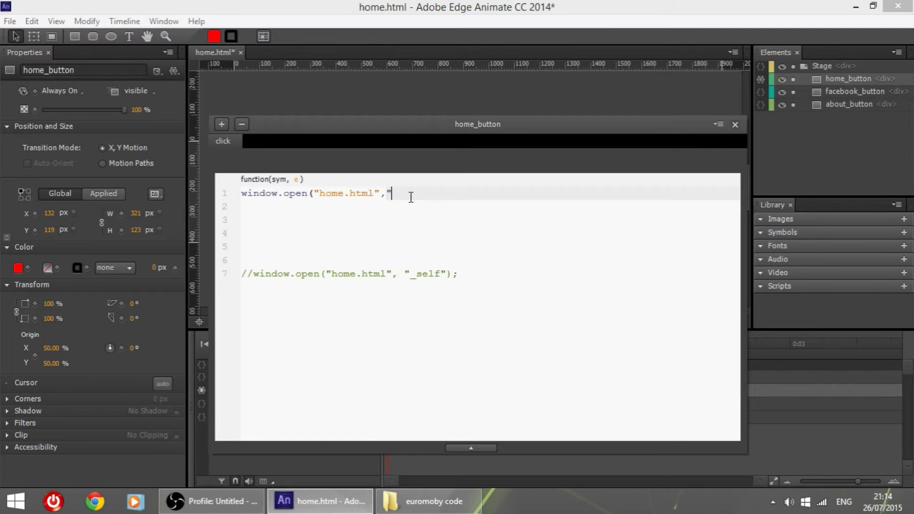
text(_self")
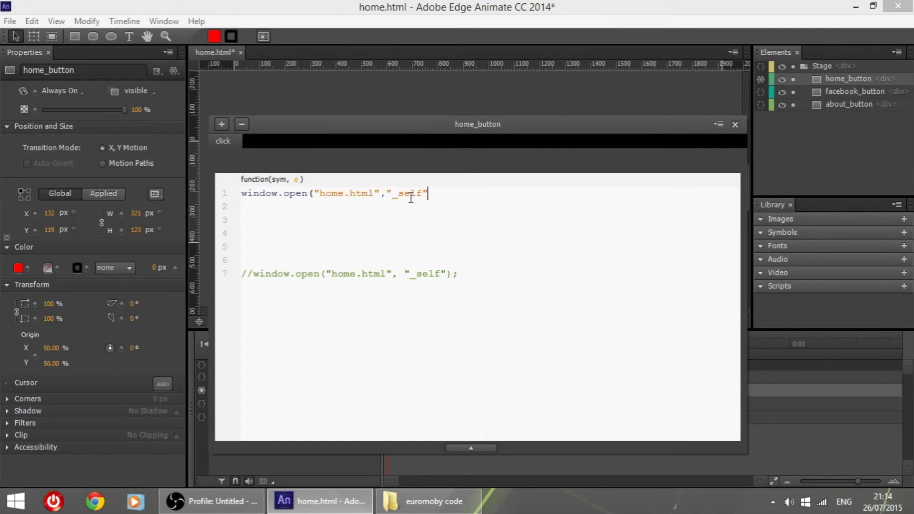
text();)
drag(423, 193, 396, 189)
click(396, 190)
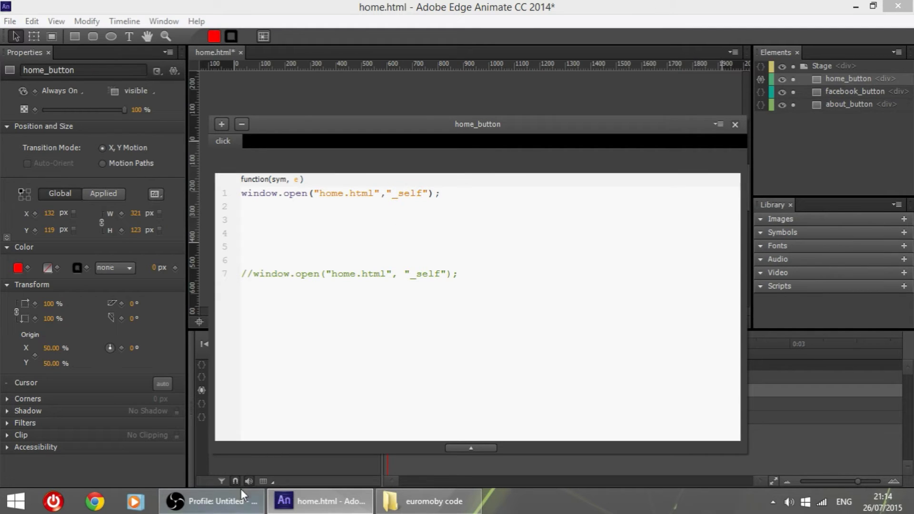
drag(422, 192, 395, 192)
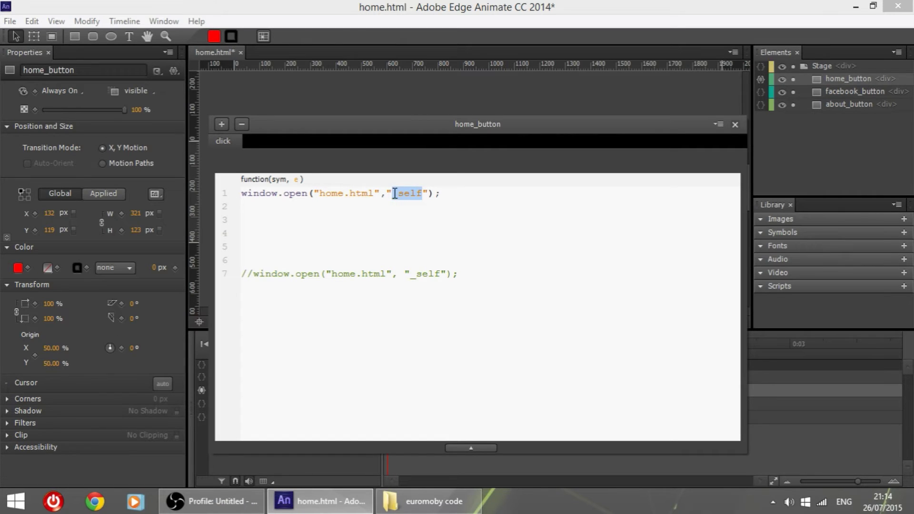
drag(395, 192, 393, 194)
click(433, 193)
double_click(417, 196)
click(417, 196)
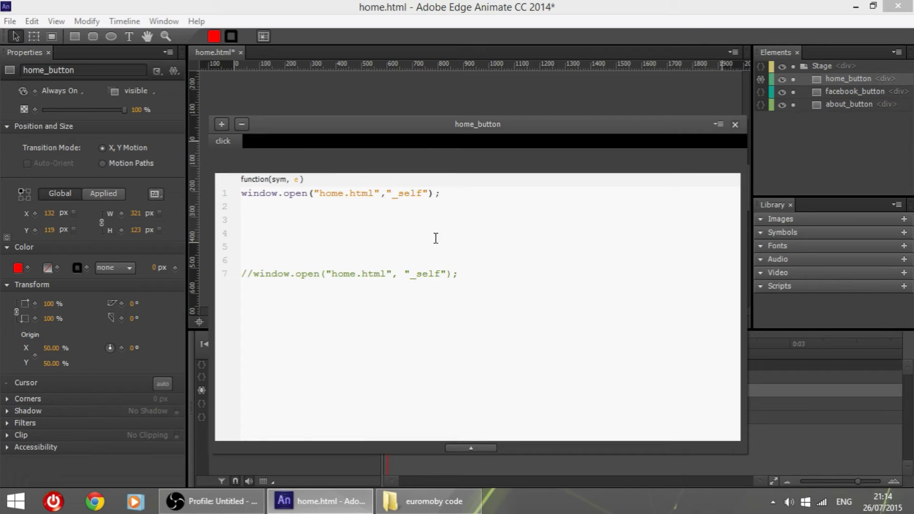
Delete the commented-out window.open line and the surplus blank lines below the new code
drag(473, 271, 227, 266)
key(BackSpace)
key(BackSpace)
key(BackSpace)
key(BackSpace)
key(BackSpace)
key(BackSpace)
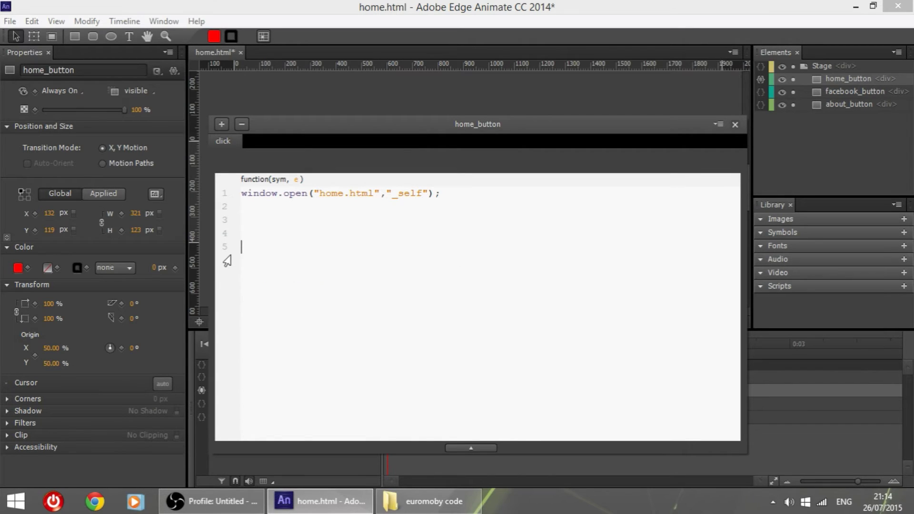
Copy the window.open code of home_button and close its code editor
drag(284, 194, 411, 194)
click(480, 197)
key(ctrl+a)
key(ctrl+c)
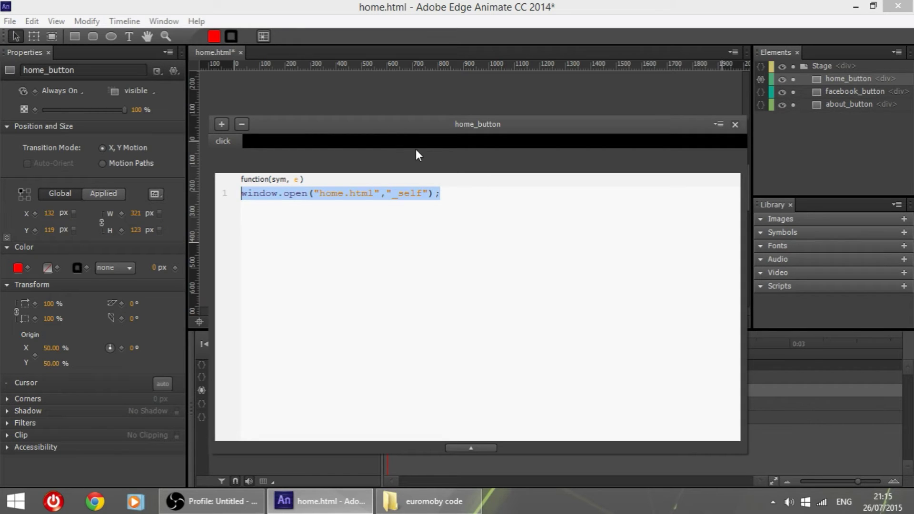
click(735, 125)
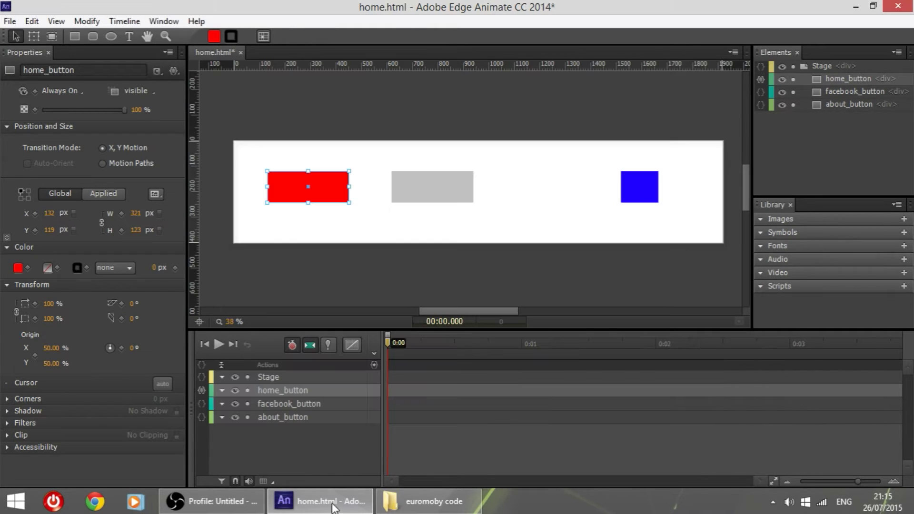
Open the actions of about_button and add a click event
click(275, 403)
click(275, 416)
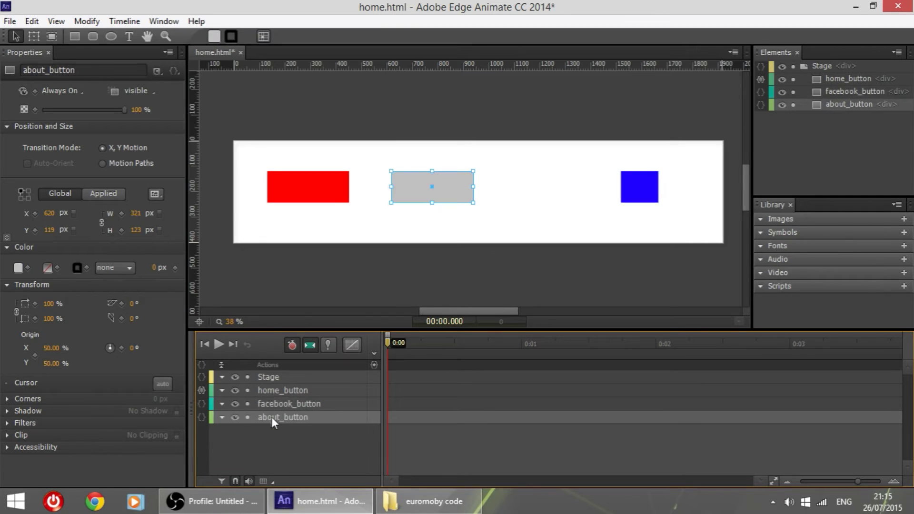
click(203, 418)
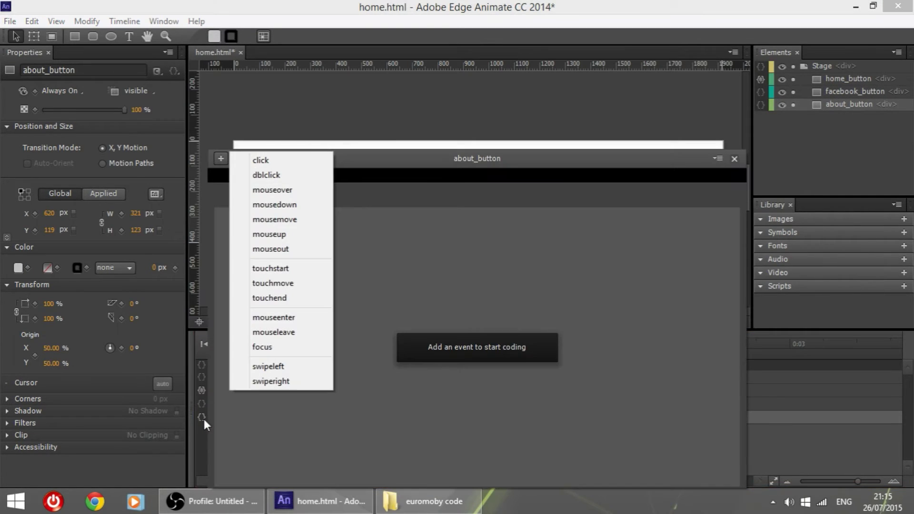
click(299, 159)
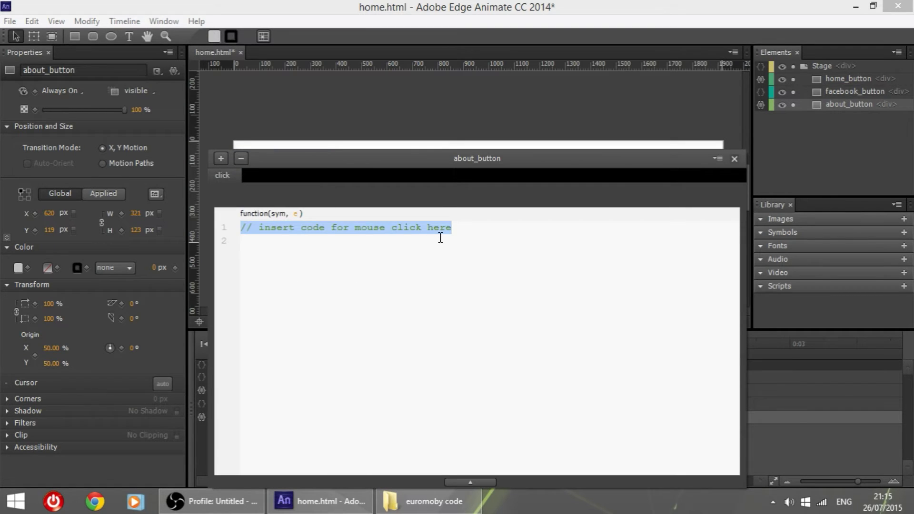
Replace the placeholder comment with the copied window.open code and change its target page to about.html
key(ctrl+v)
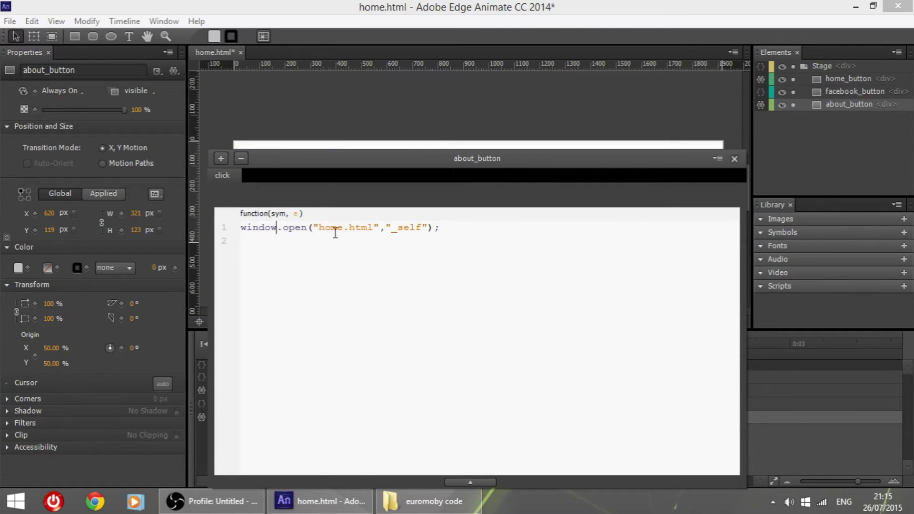
drag(343, 229, 321, 228)
text(about)
drag(398, 229, 430, 229)
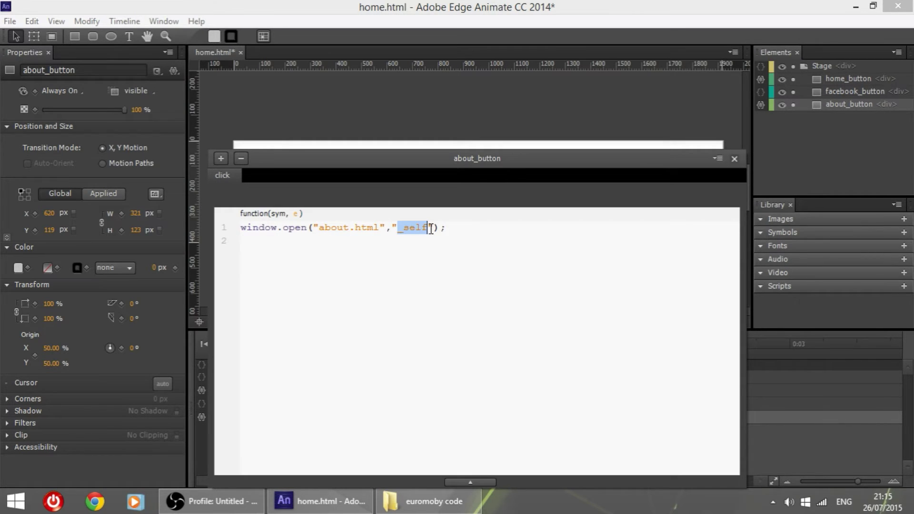
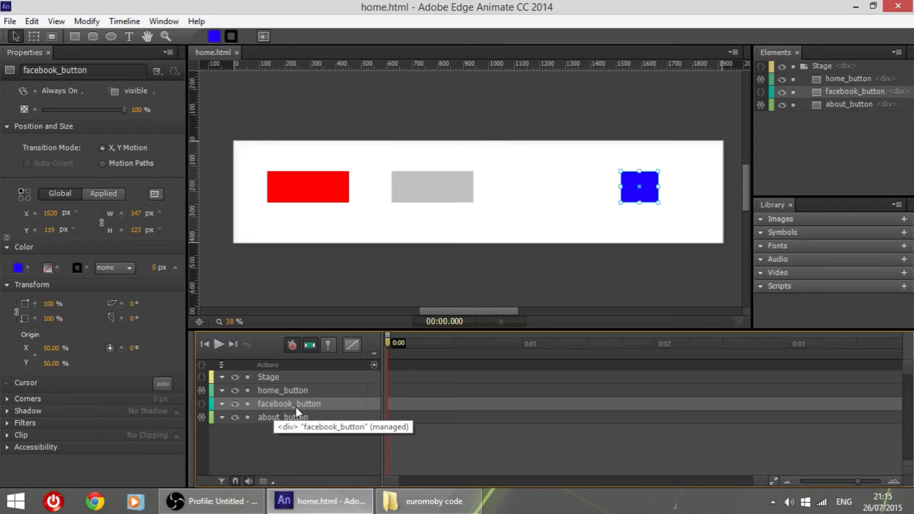
Add a click event to facebook_button and insert the copied window.open("home.html","_self"); code
click(203, 404)
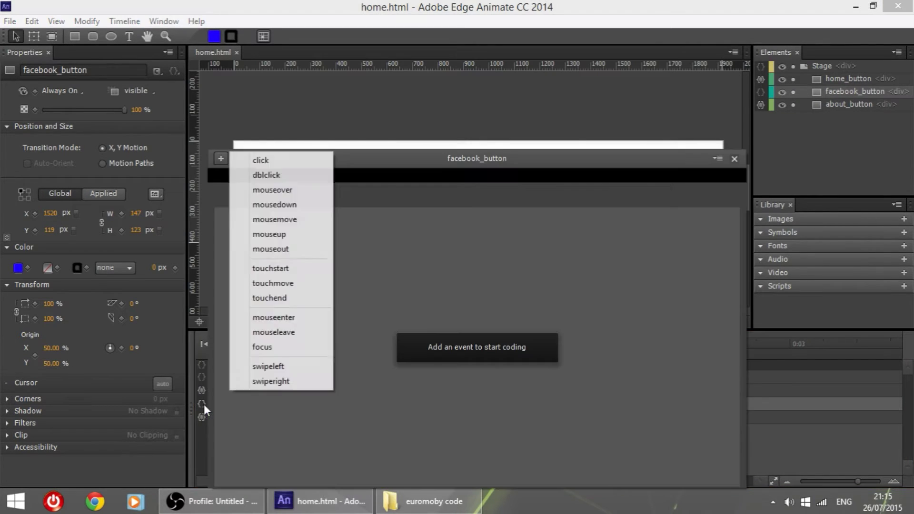
click(293, 164)
text(window.open("home.html","_self");)
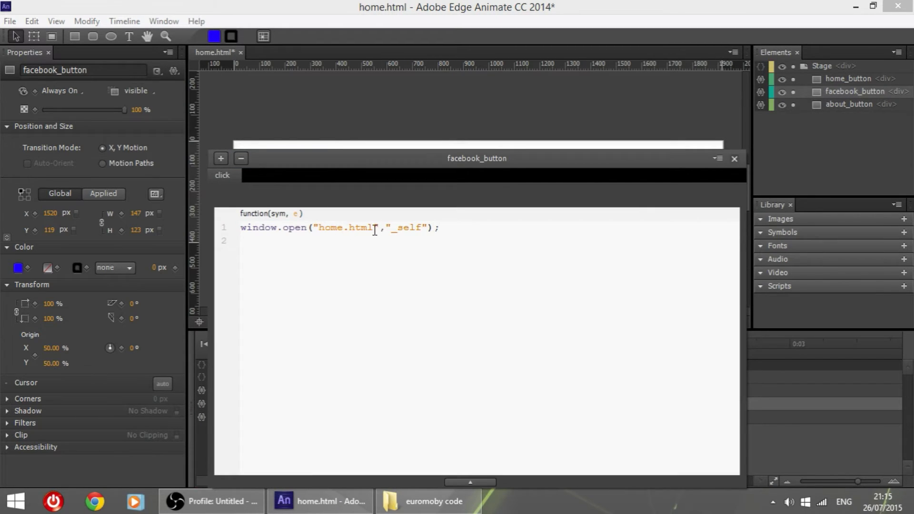
drag(373, 228, 321, 229)
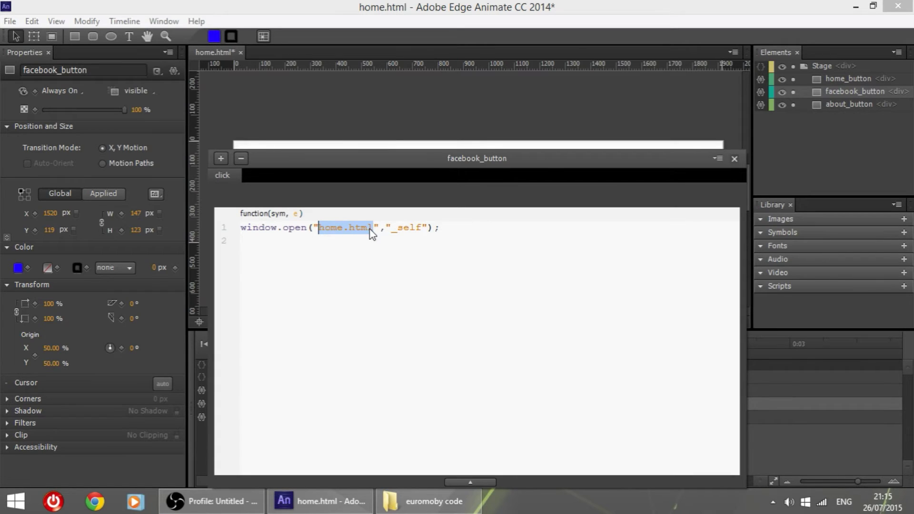
drag(373, 227, 321, 229)
text(ht)
text(tp://)
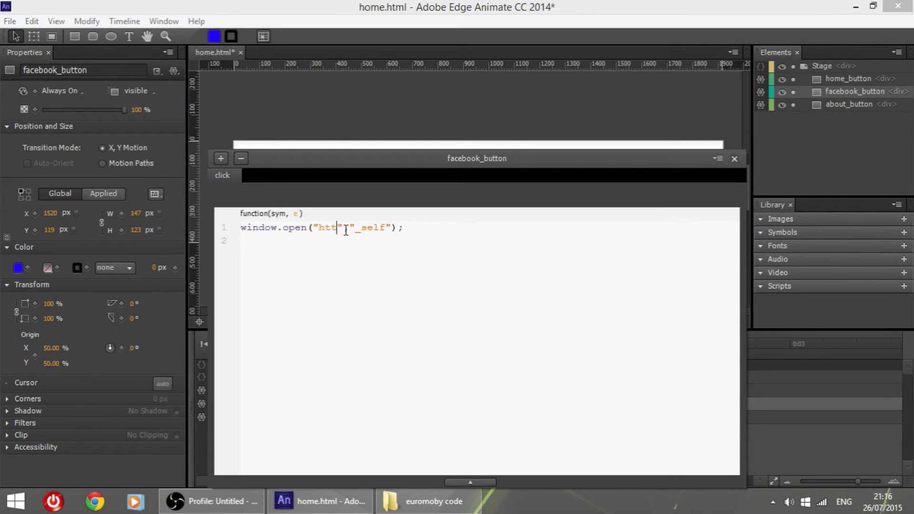
text(www.g)
text(acebook.com)
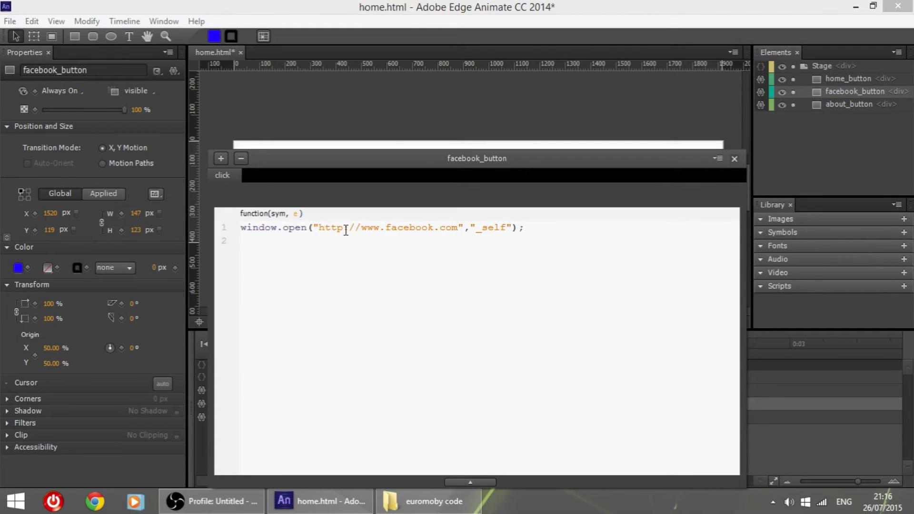
key(BackSpace)
key(BackSpace)
key(BackSpace)
key(BackSpace)
key(BackSpace)
key(BackSpace)
key(BackSpace)
key(BackSpace)
key(BackSpace)
key(BackSpace)
key(BackSpace)
key(BackSpace)
text(youtube.com)
Set the window.open target of facebook_button to _blank, close its code editor and save home.html
key(Right)
key(Right)
key(Right)
key(Right)
key(Right)
key(Right)
key(Right)
key(Right)
key(Right)
key(Right)
key(Right)
key(BackSpace)
key(BackSpace)
key(BackSpace)
key(BackSpace)
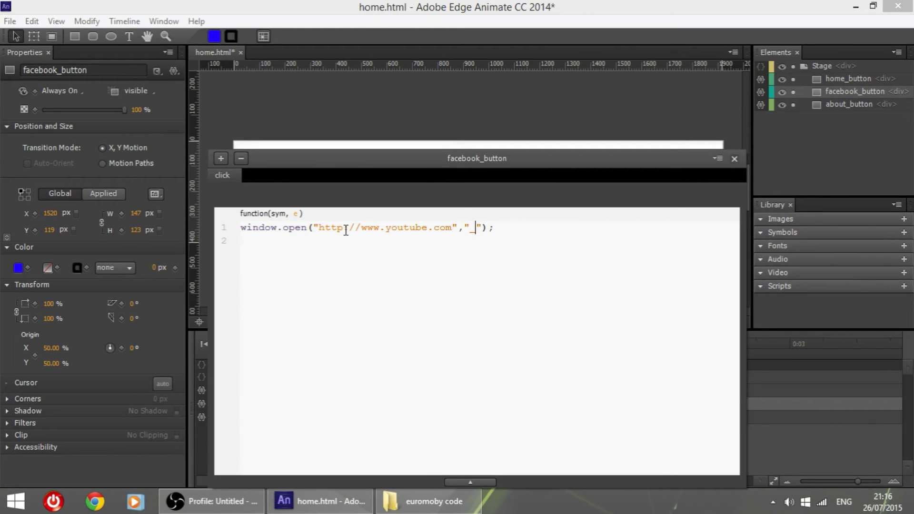
text(blank)
click(577, 142)
key(ctrl+s)
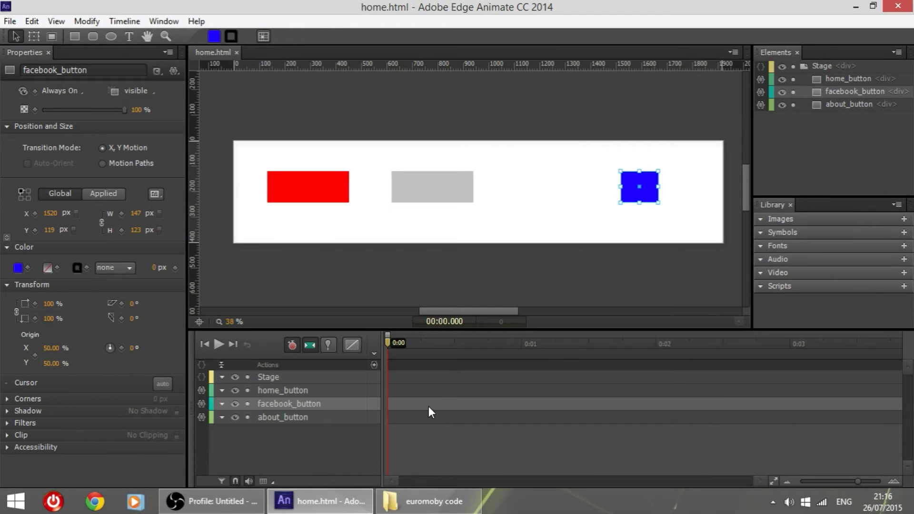
Switch to File Explorer, open the edge animate video project folder and look inside its images subfolder
click(303, 417)
click(297, 418)
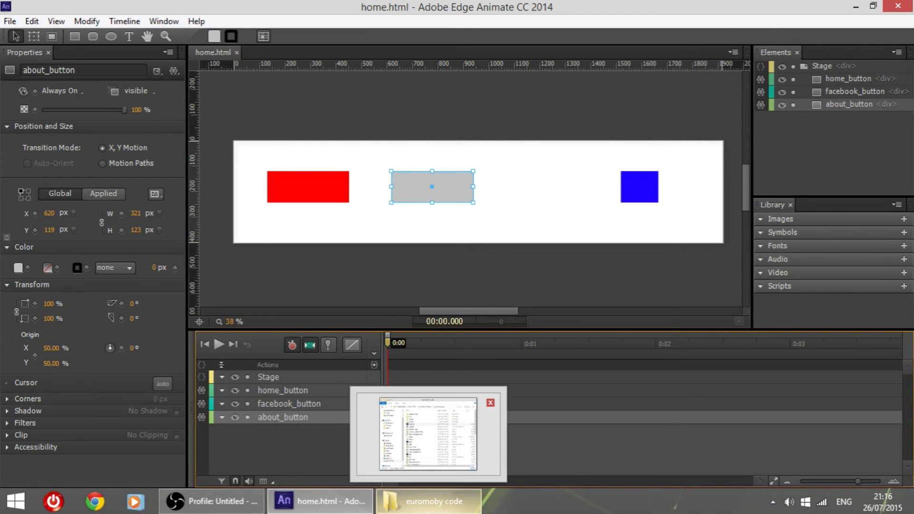
right_click(428, 501)
click(398, 470)
double_click(374, 196)
drag(434, 215, 342, 100)
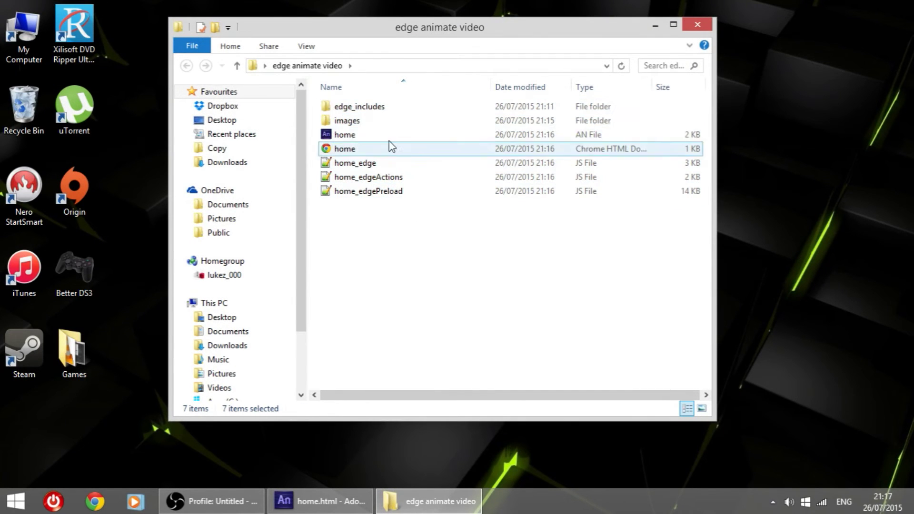
key(Delete)
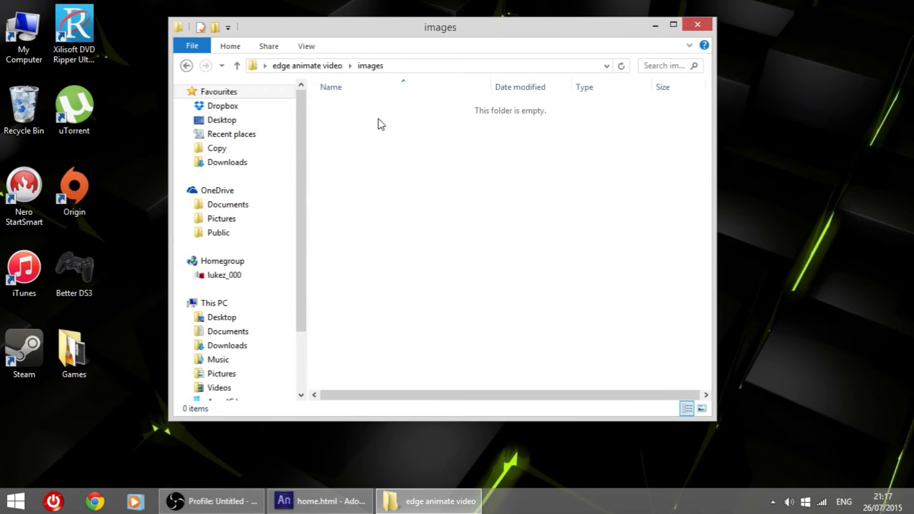
click(186, 65)
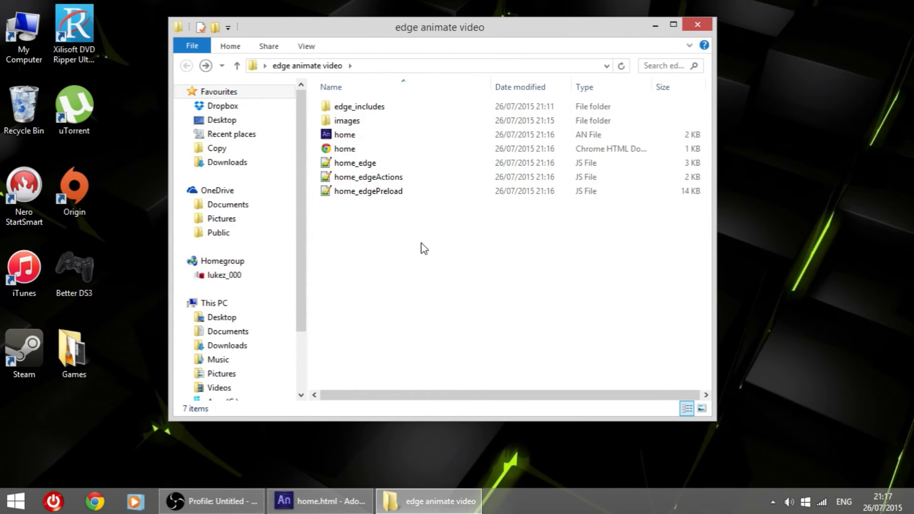
Open the home HTML file in Chrome to check the three buttons, and close the browser
click(360, 150)
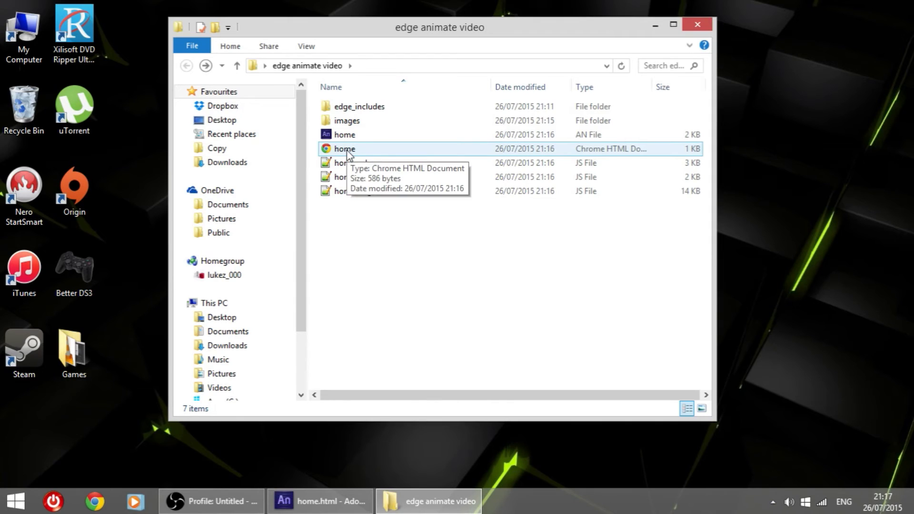
double_click(348, 152)
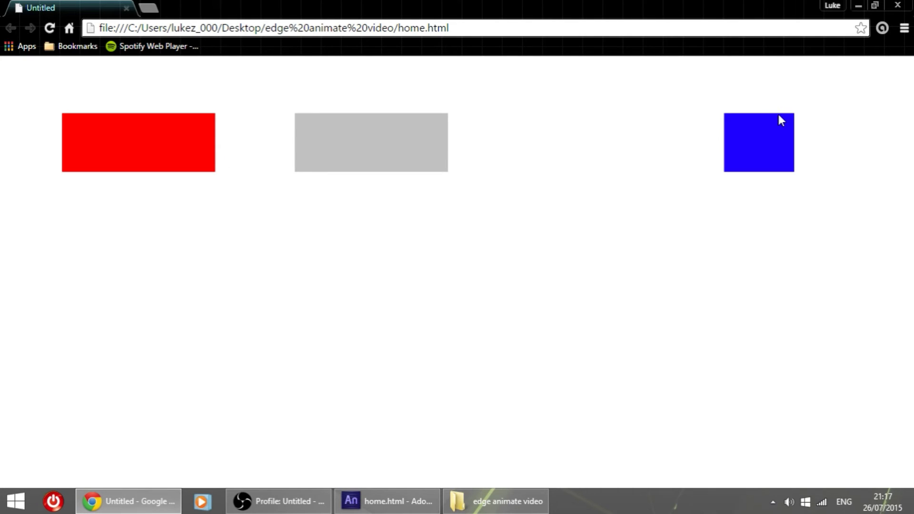
key(alt+F4)
click(457, 322)
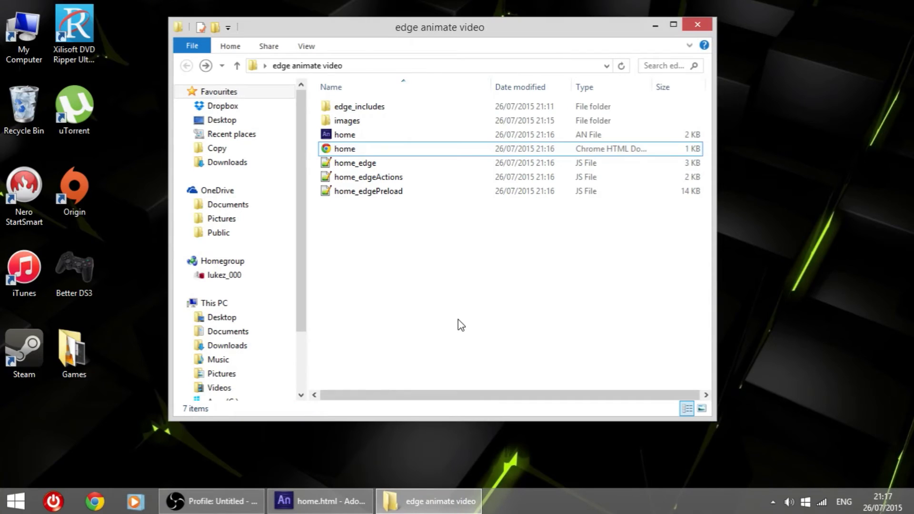
Switch back to Edge Animate and save a copy of the composition as about in the edge animate video folder
click(340, 508)
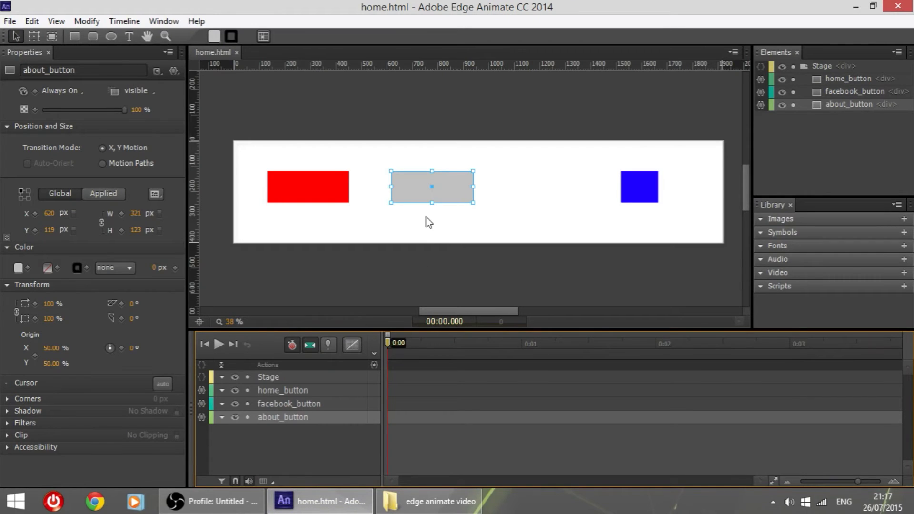
click(467, 226)
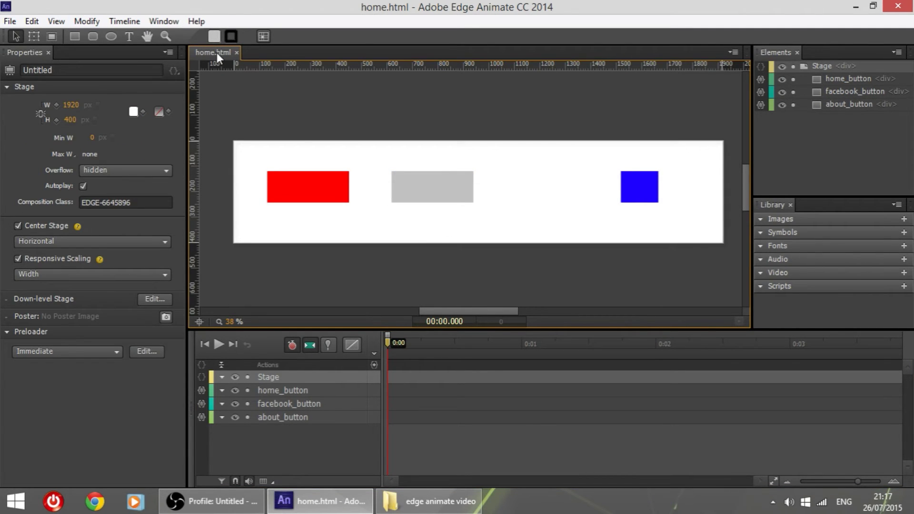
drag(249, 151, 696, 236)
click(696, 237)
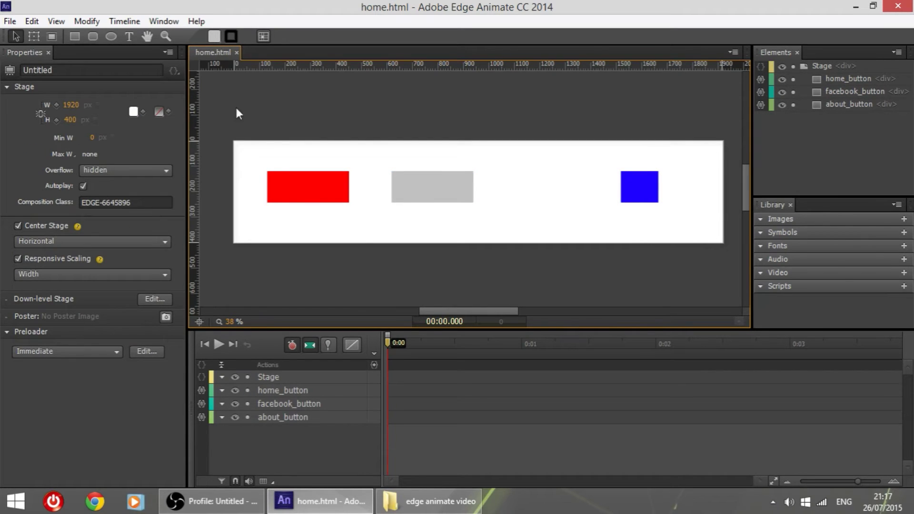
click(15, 24)
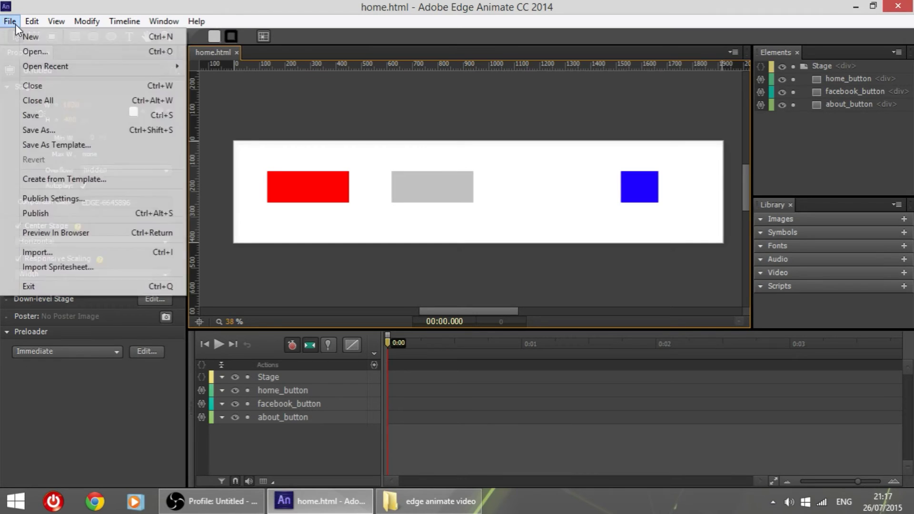
click(39, 136)
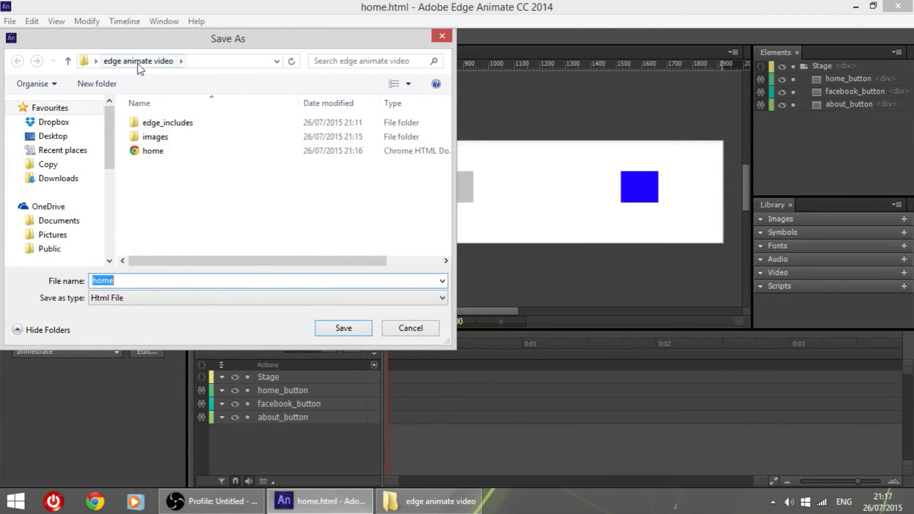
text(about)
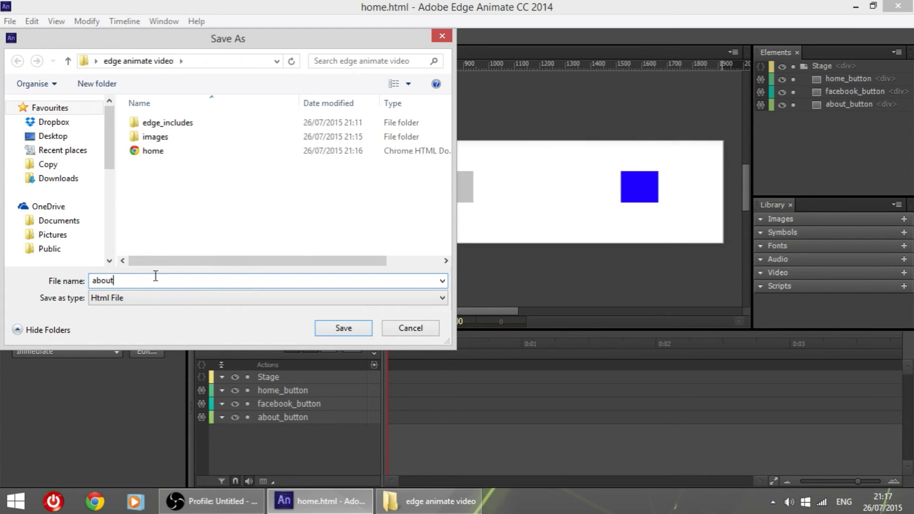
key(Return)
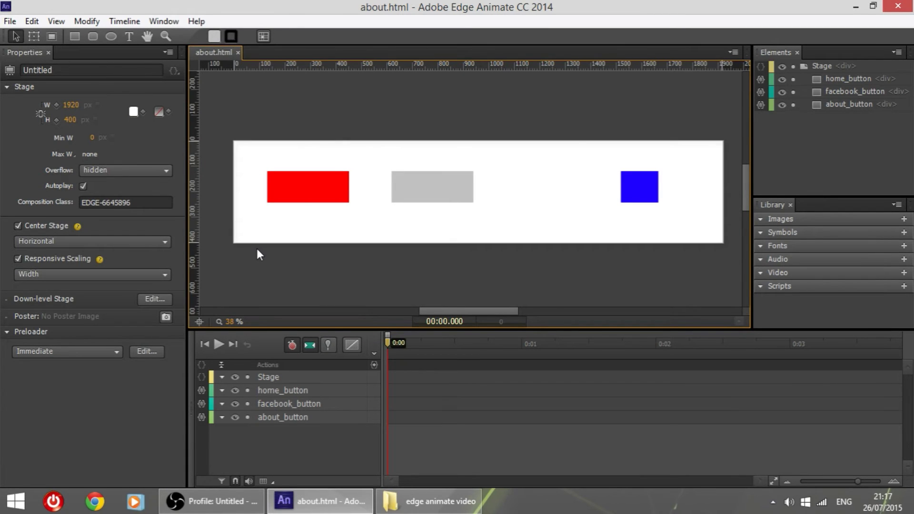
Check the edge animate video folder for the new about files and return to Edge Animate
click(468, 509)
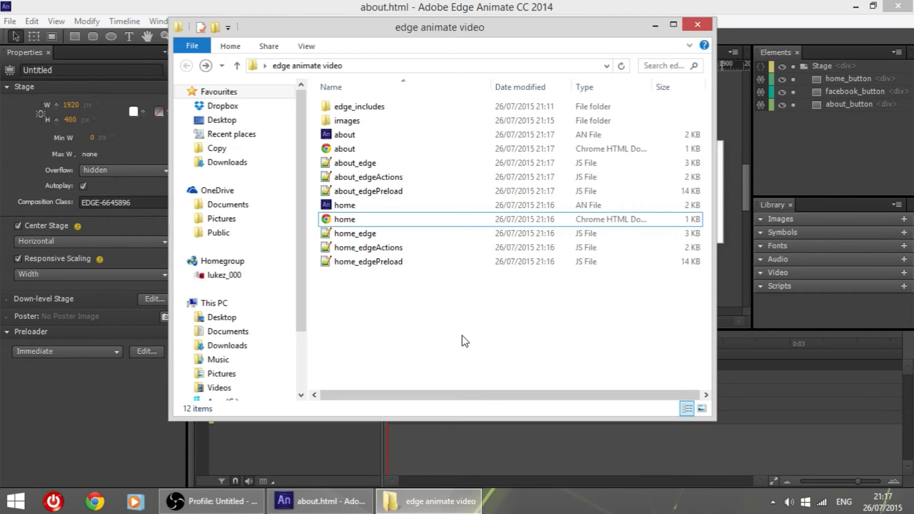
click(386, 150)
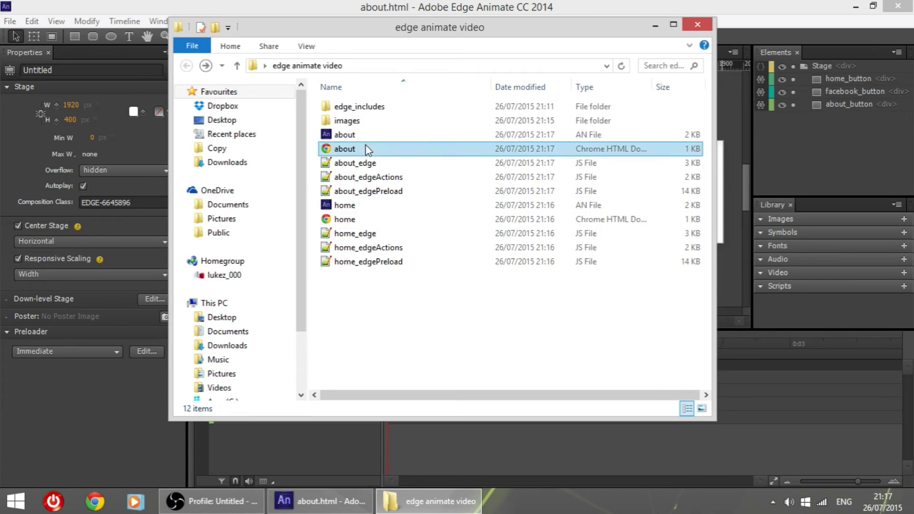
click(418, 494)
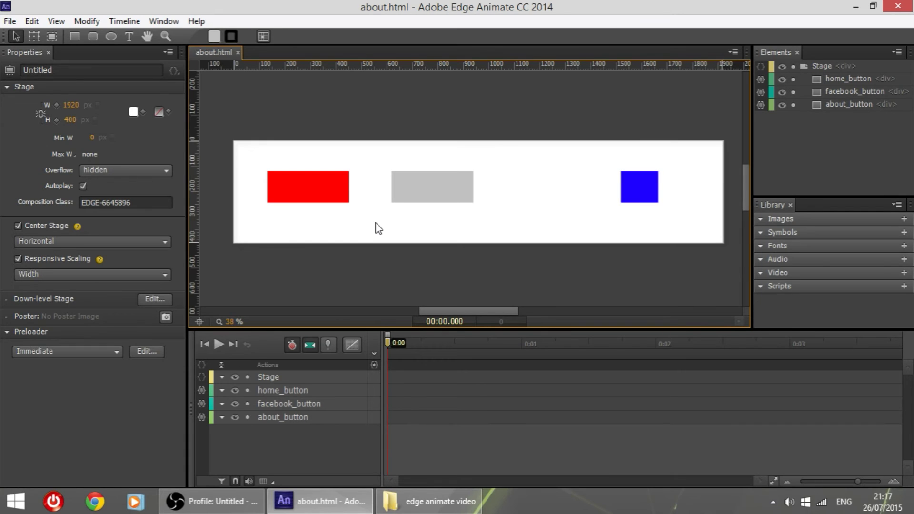
Save about.html's publish settings for Web output to .\publish\web with the runtime files hosted on Adobe CDN
click(10, 21)
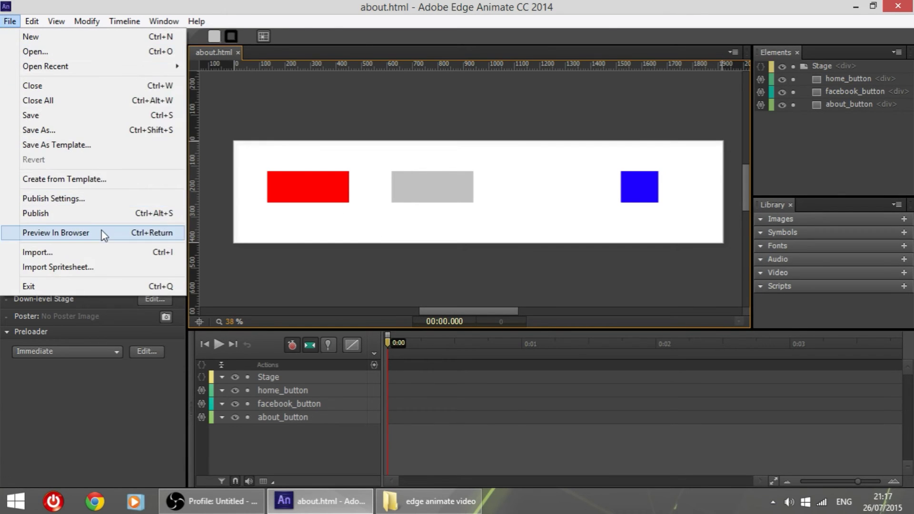
click(85, 203)
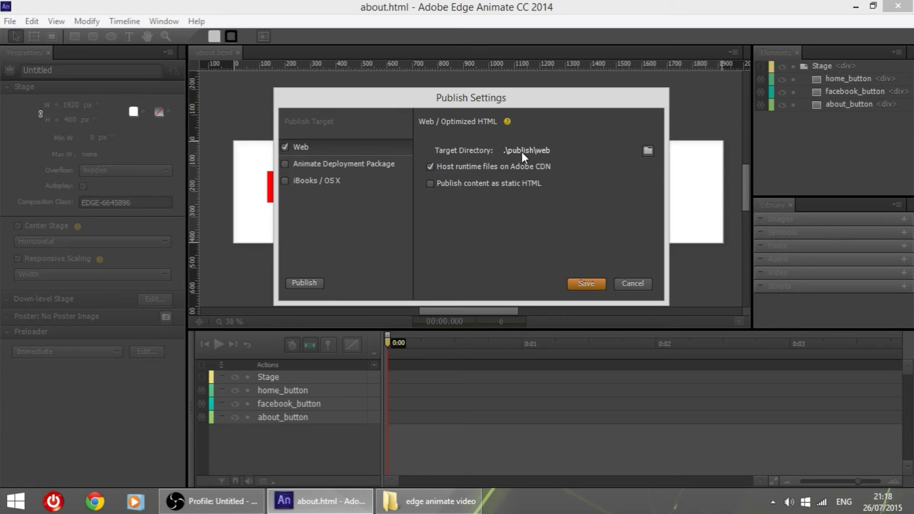
click(428, 501)
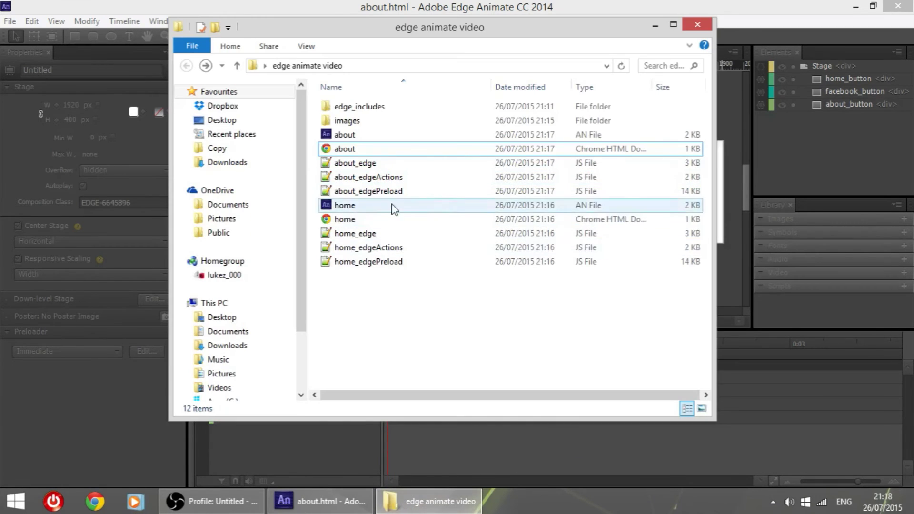
click(428, 501)
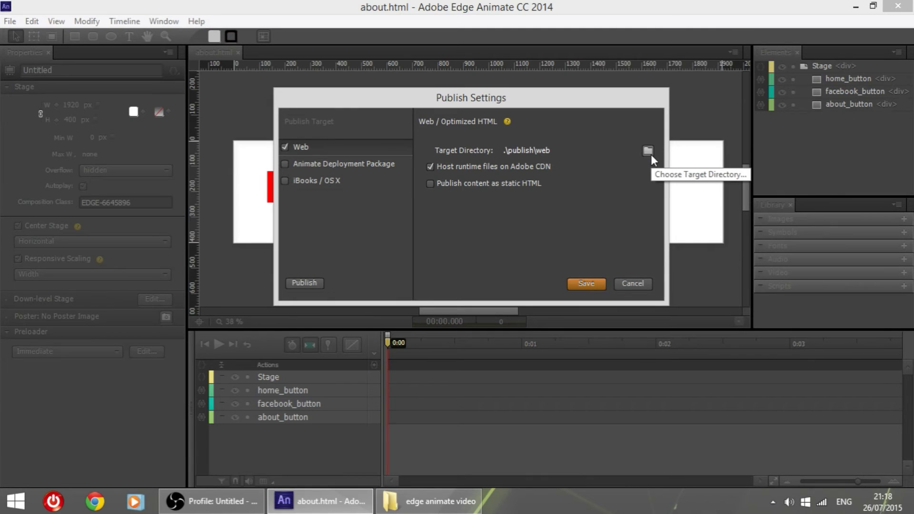
click(575, 284)
Publish the about.html composition and save it
click(9, 21)
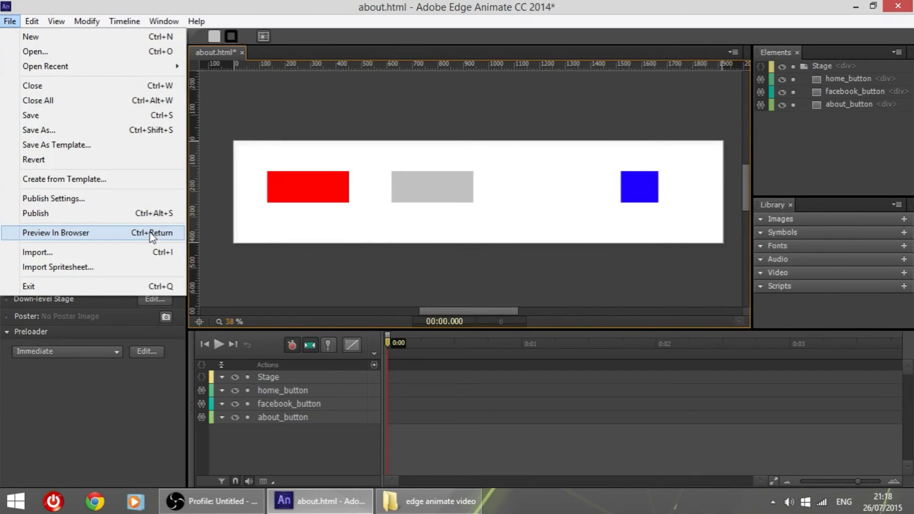
click(110, 213)
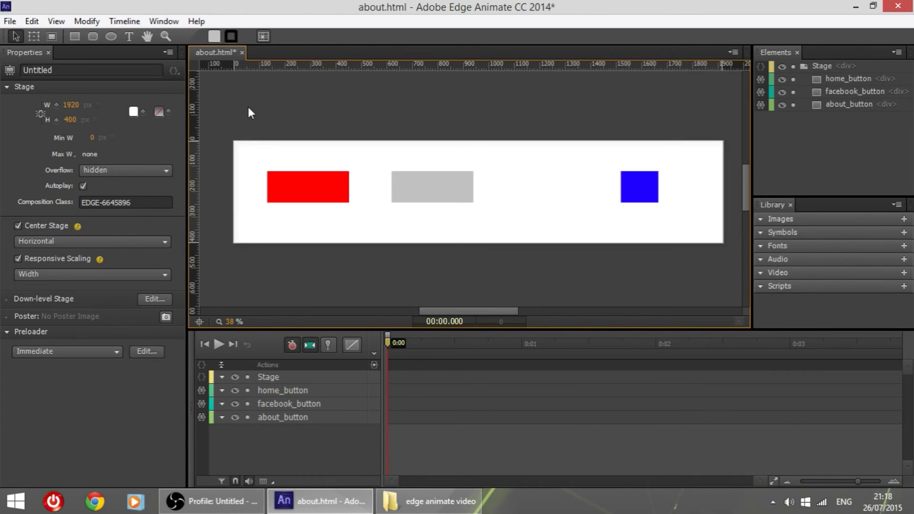
key(ctrl+s)
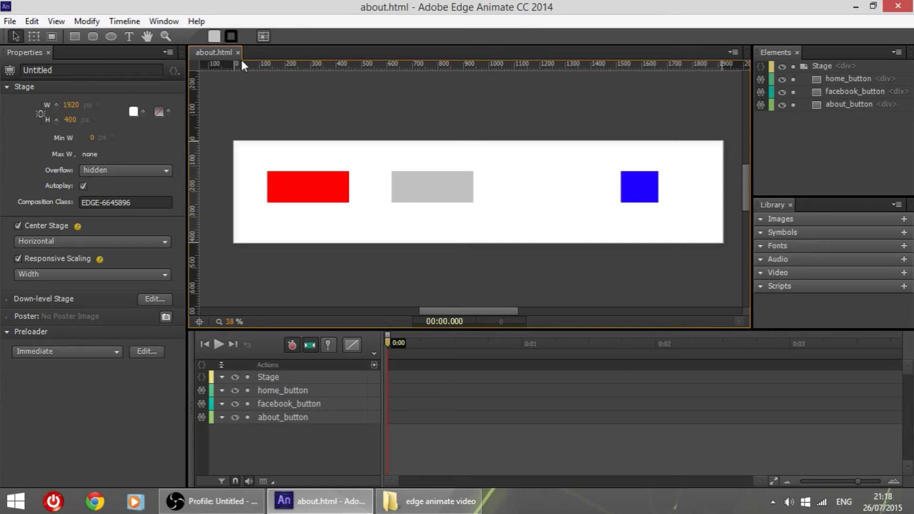
Open the home composition from the project folder in Edge Animate and publish it
click(459, 496)
double_click(401, 220)
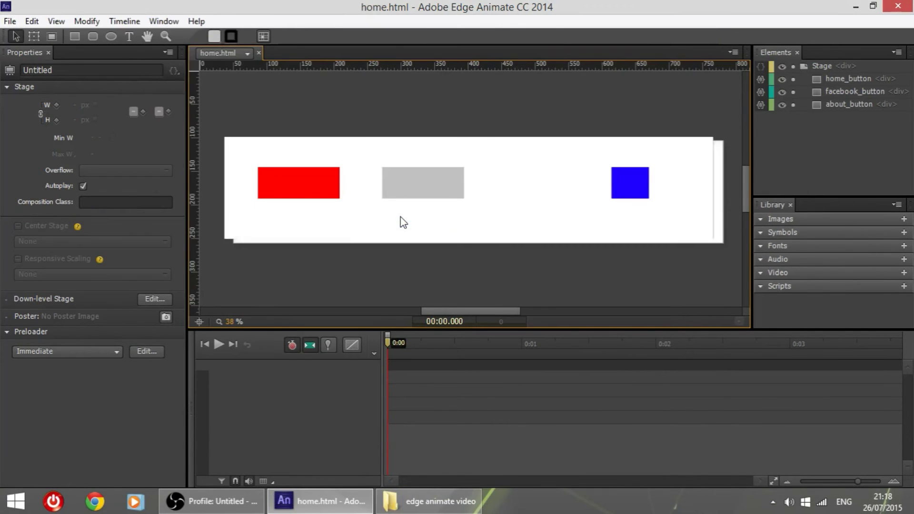
click(10, 21)
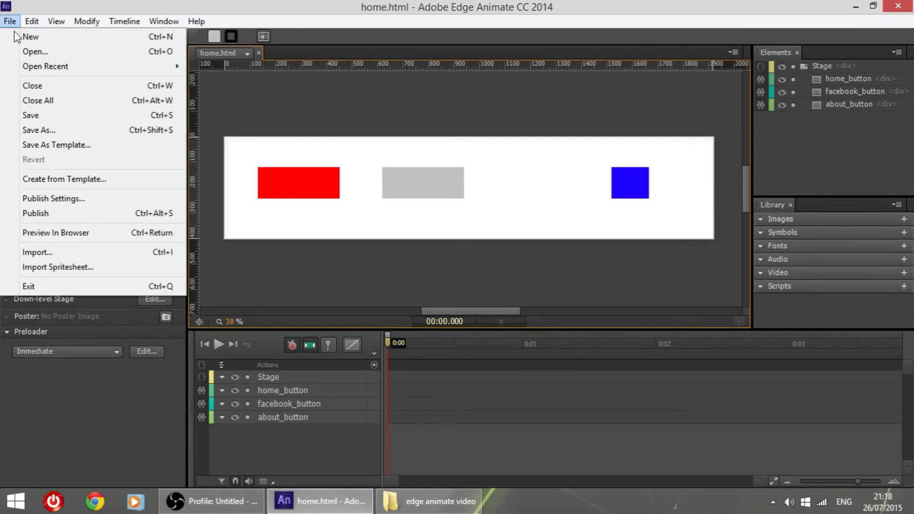
click(52, 220)
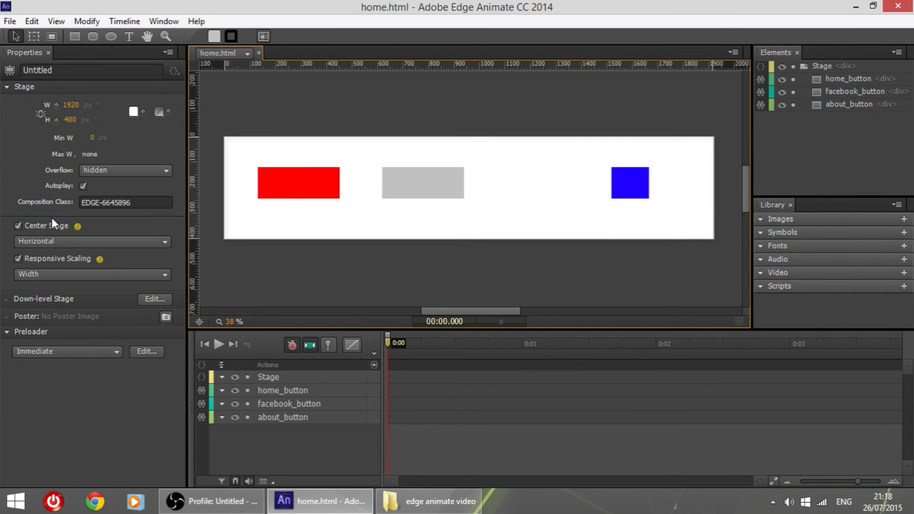
Examine the published about and home files in the project's publish\web folder
click(428, 501)
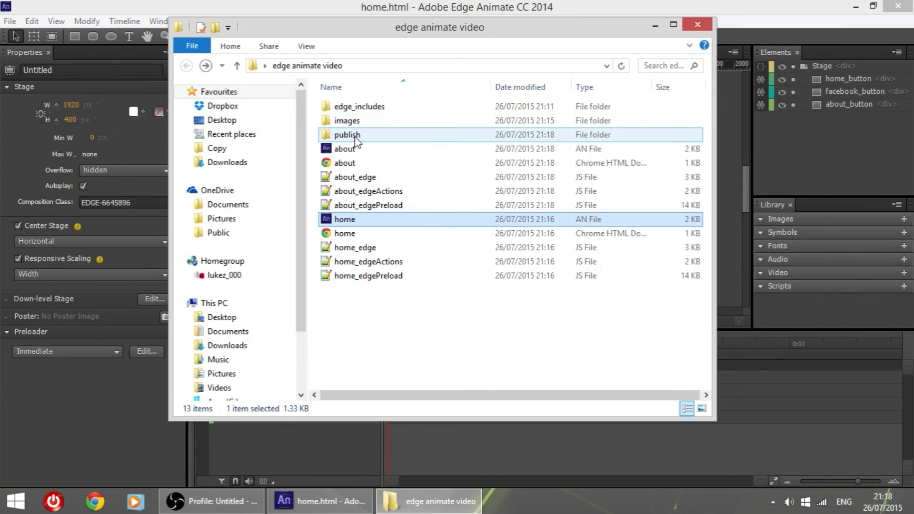
double_click(348, 136)
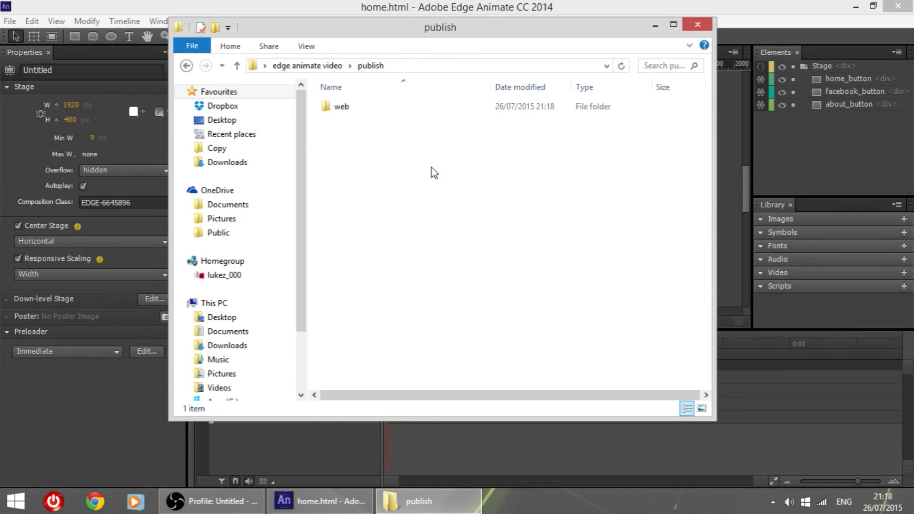
double_click(355, 109)
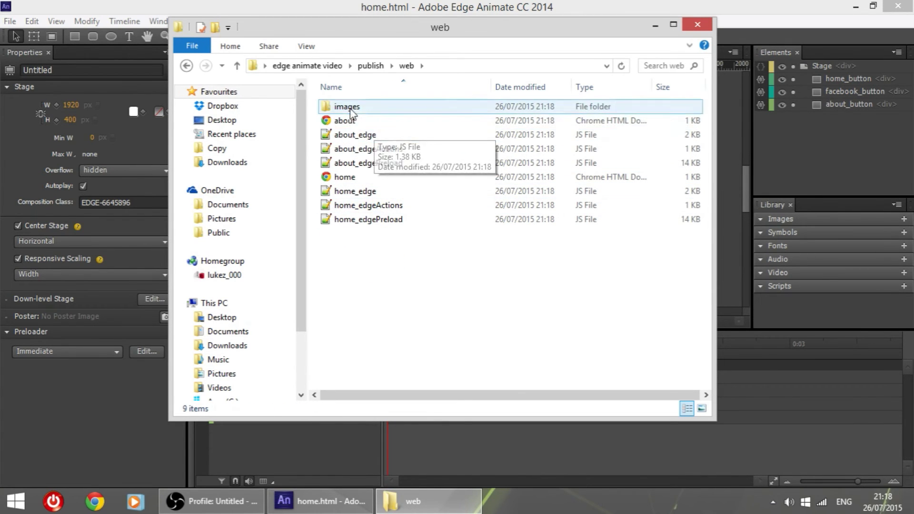
click(345, 120)
click(335, 176)
click(344, 120)
click(336, 177)
Compare the source files in the edge animate video folder with the published files in publish\web
click(186, 66)
click(186, 65)
double_click(366, 138)
click(355, 112)
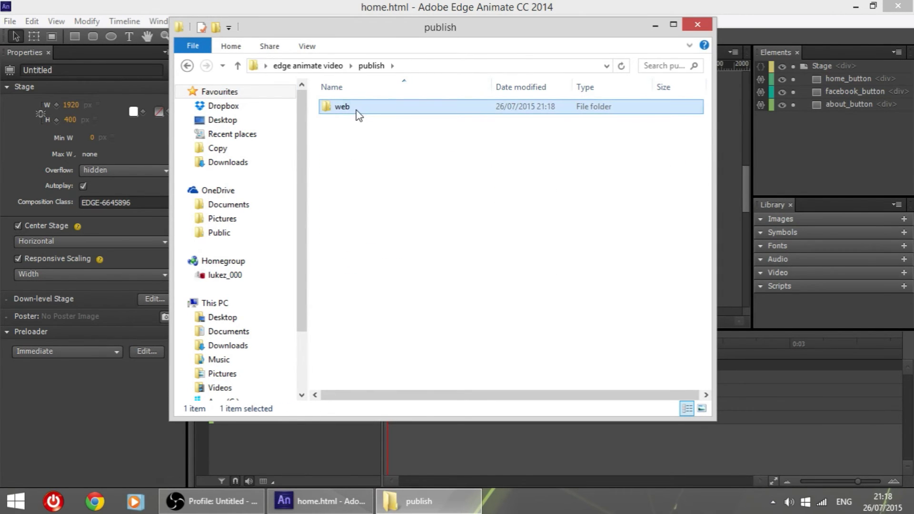
double_click(351, 110)
drag(510, 347, 246, 100)
click(511, 273)
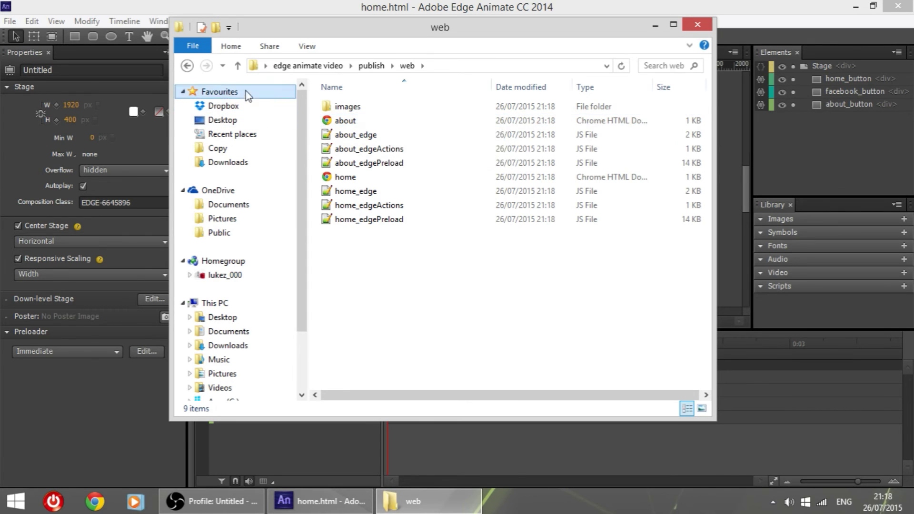
key(alt+Left)
key(alt+Left)
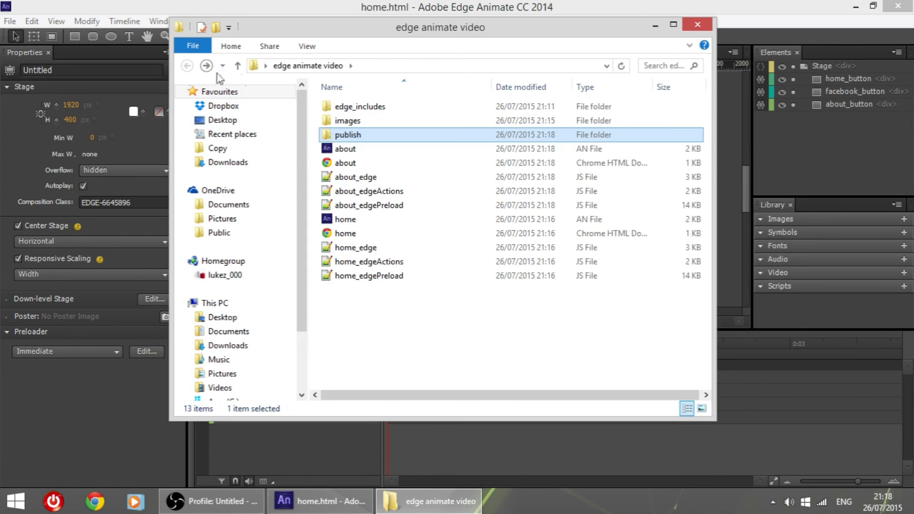
double_click(348, 134)
double_click(349, 106)
drag(381, 304, 196, 131)
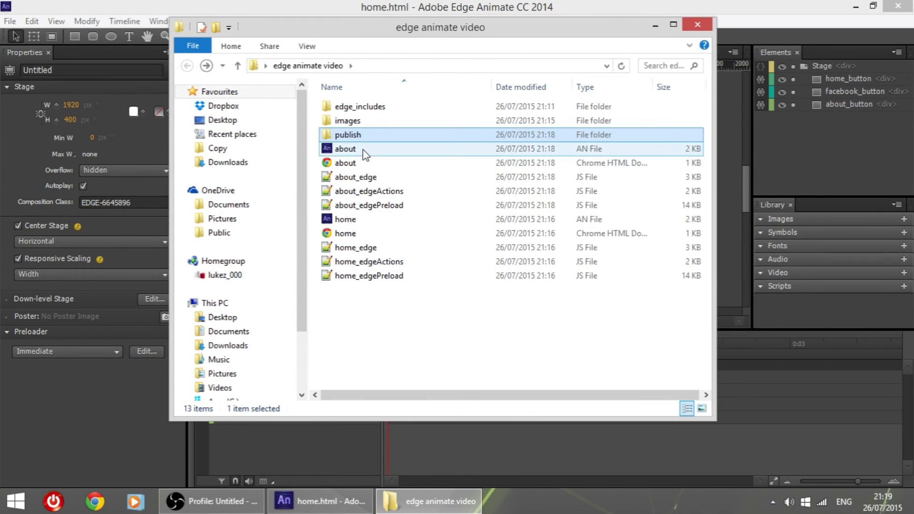
click(345, 149)
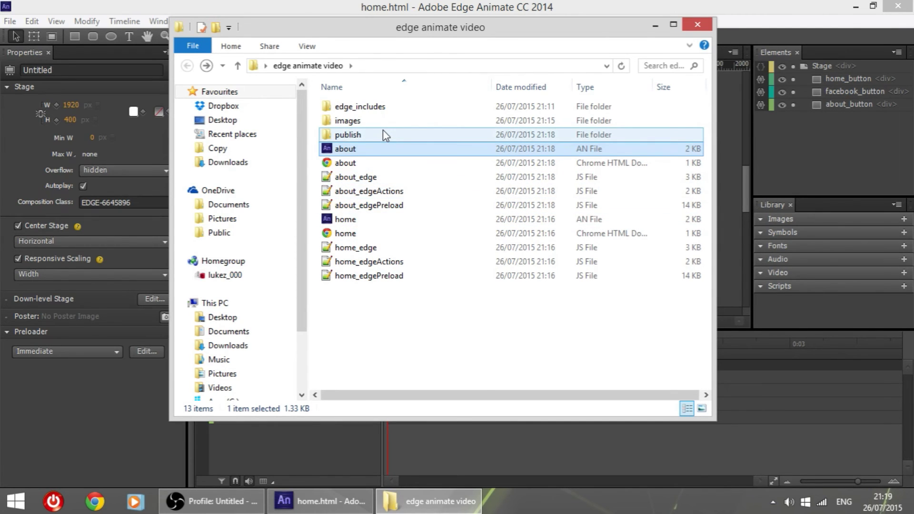
mouse_move(385, 135)
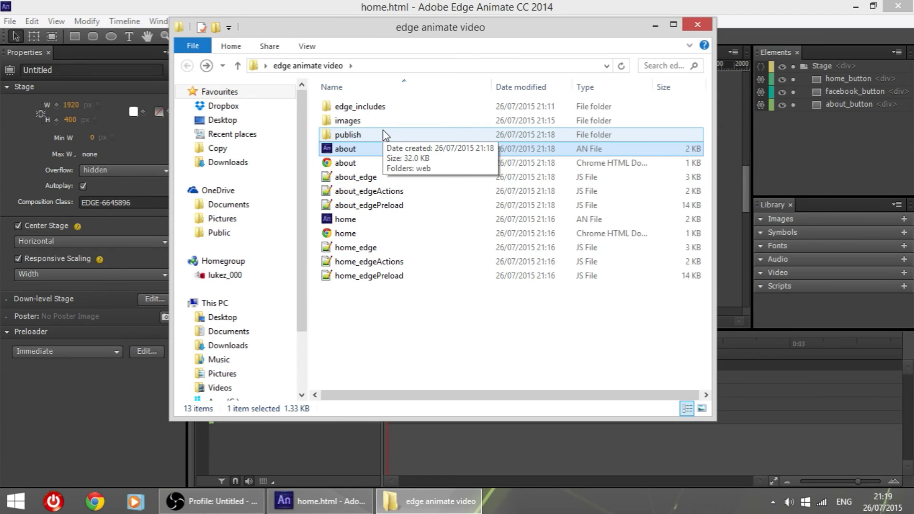
Open the published home.html from publish\web in the browser and check its address
double_click(385, 135)
double_click(381, 108)
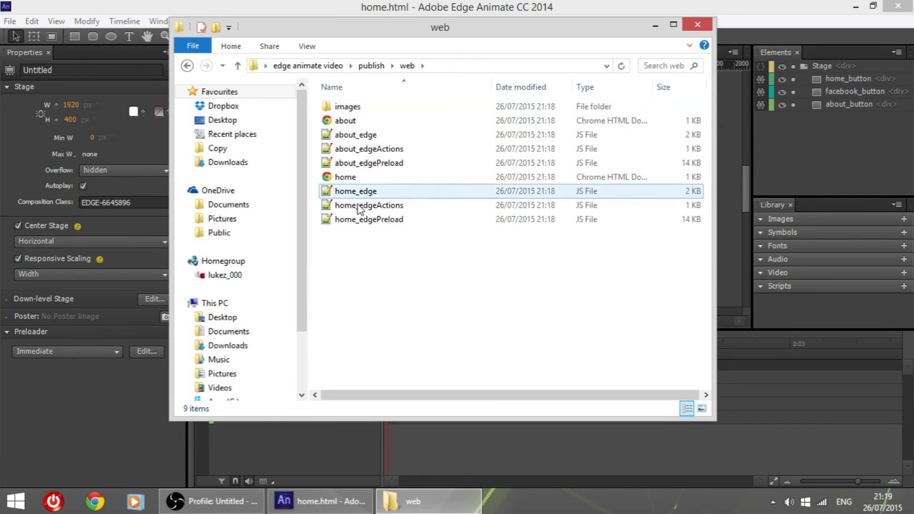
double_click(351, 180)
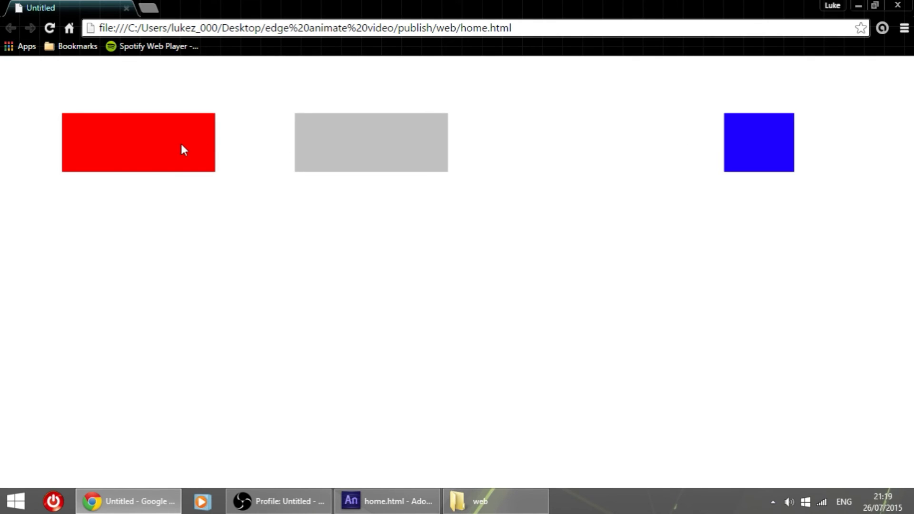
drag(461, 29, 491, 29)
click(612, 181)
Test the published page's grey about button and blue YouTube button, and close the YouTube tab
click(376, 154)
drag(492, 29, 449, 29)
click(540, 30)
click(747, 150)
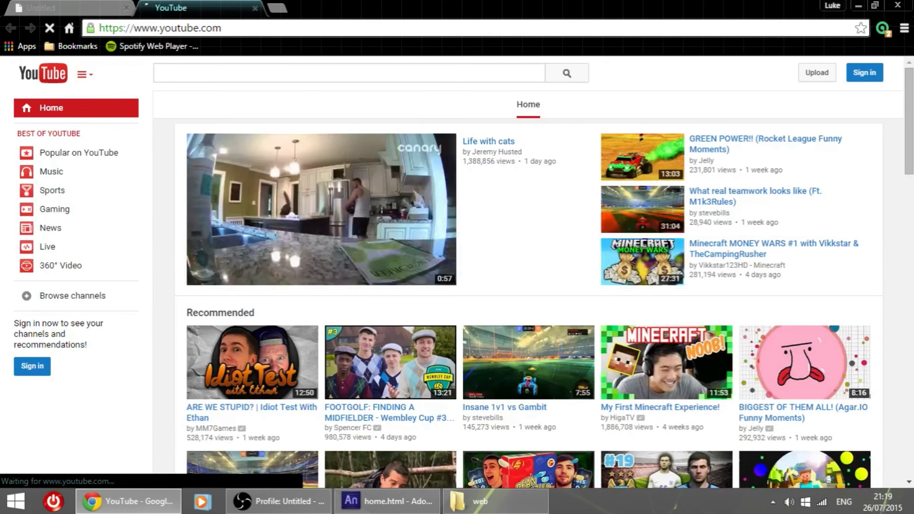
click(255, 7)
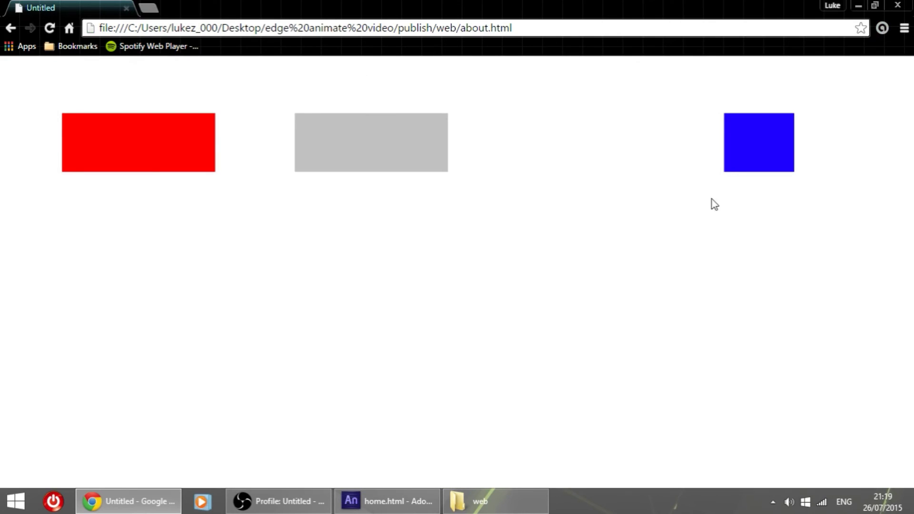
Add an "About" text box about 442 × 50 px below the grey button in about.html and save the composition
click(386, 500)
click(215, 52)
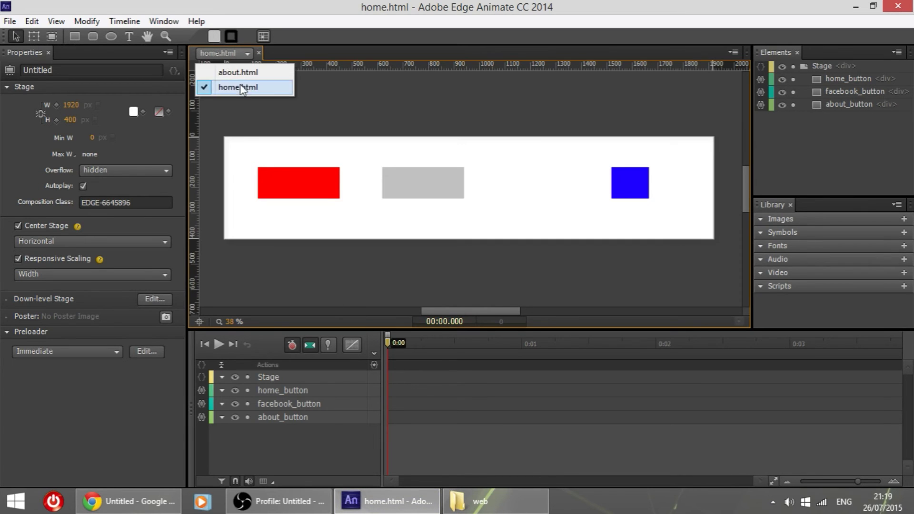
click(225, 69)
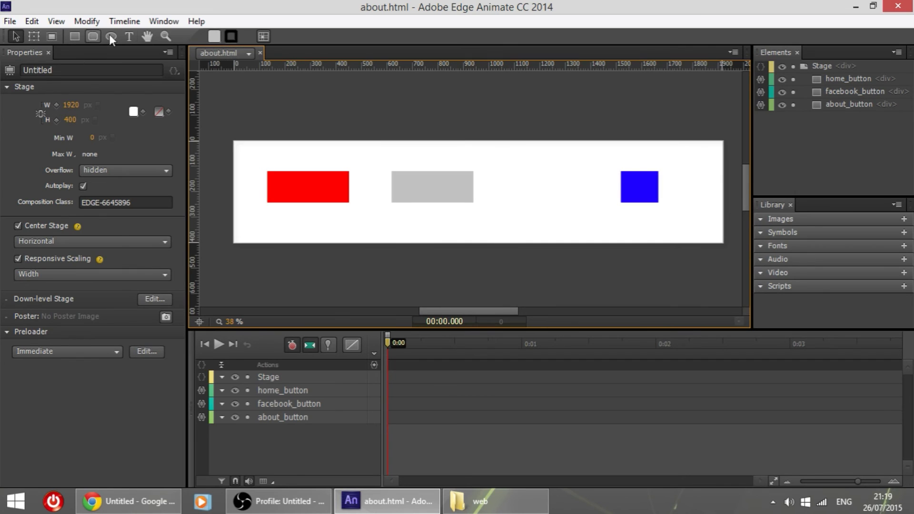
click(129, 36)
drag(393, 219, 506, 232)
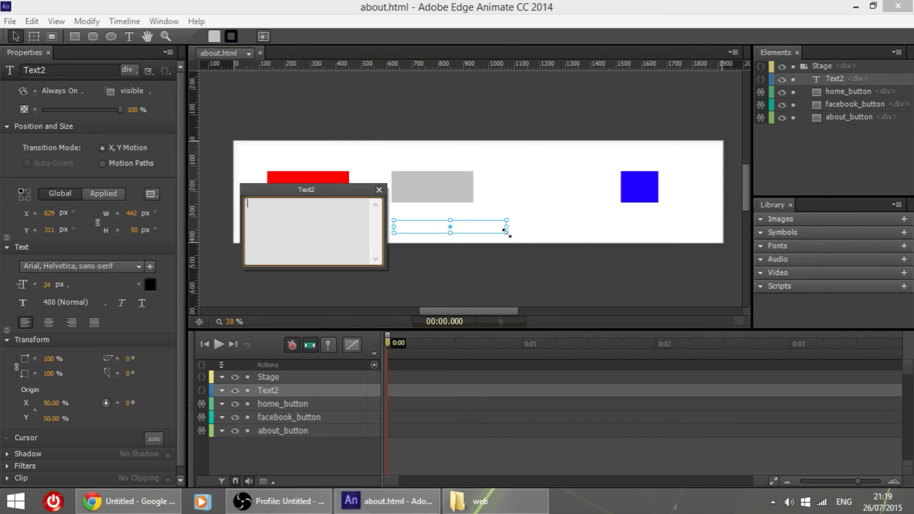
text(About)
key(Escape)
click(427, 229)
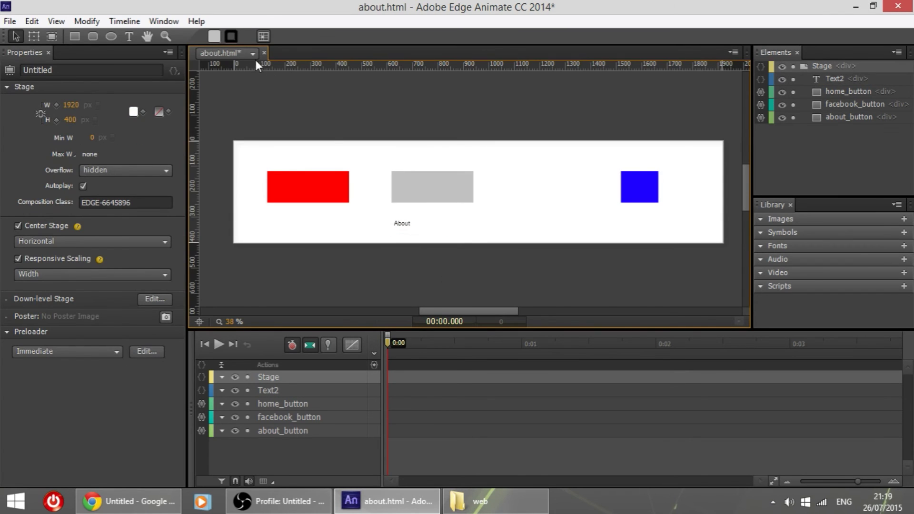
key(ctrl+s)
Add a "Home" text box at about X 150, Y 306 px below the red button in home.html
click(236, 53)
click(228, 86)
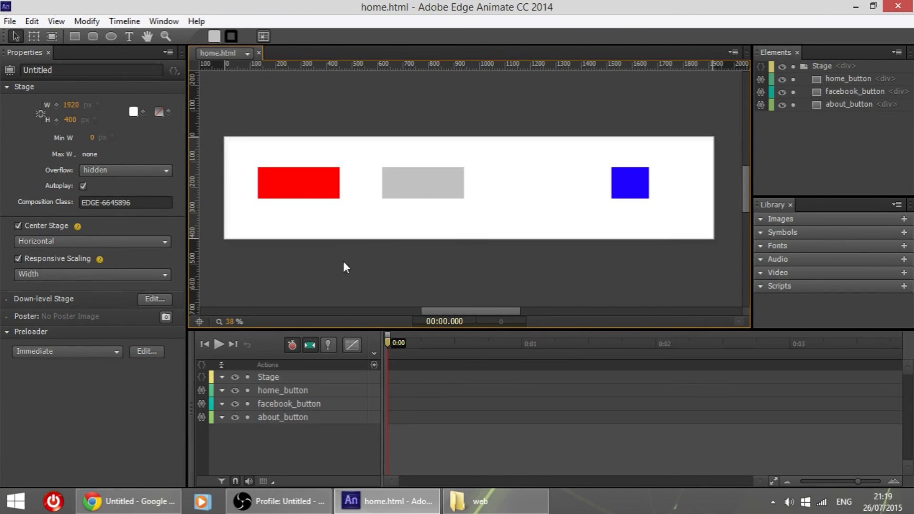
click(129, 36)
click(330, 229)
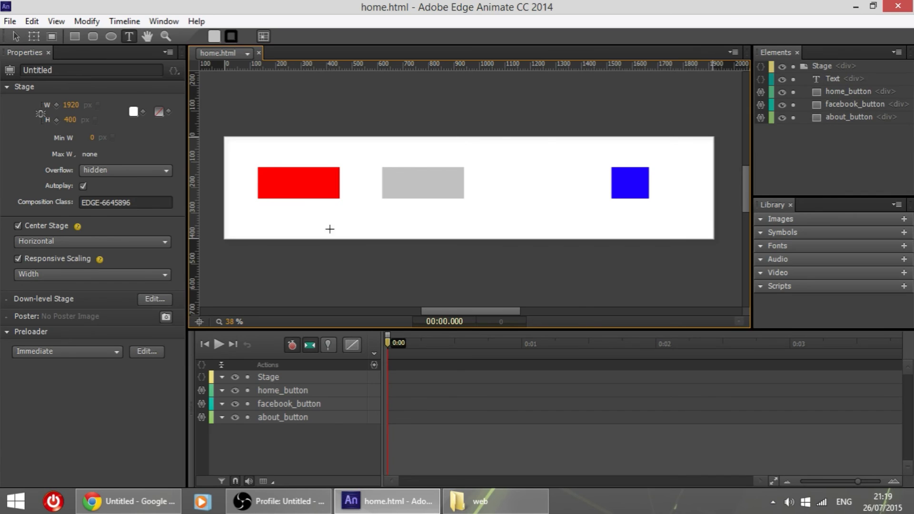
drag(262, 214, 352, 236)
text(Home)
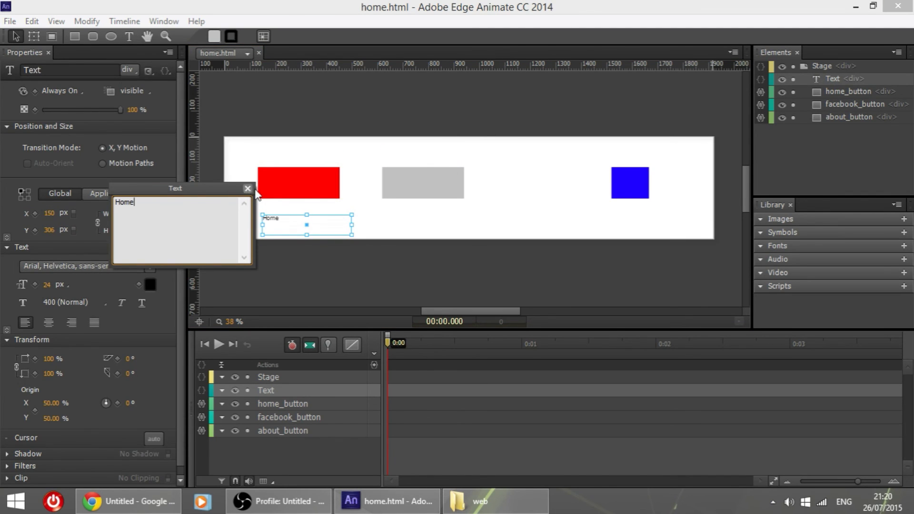
click(299, 252)
click(315, 280)
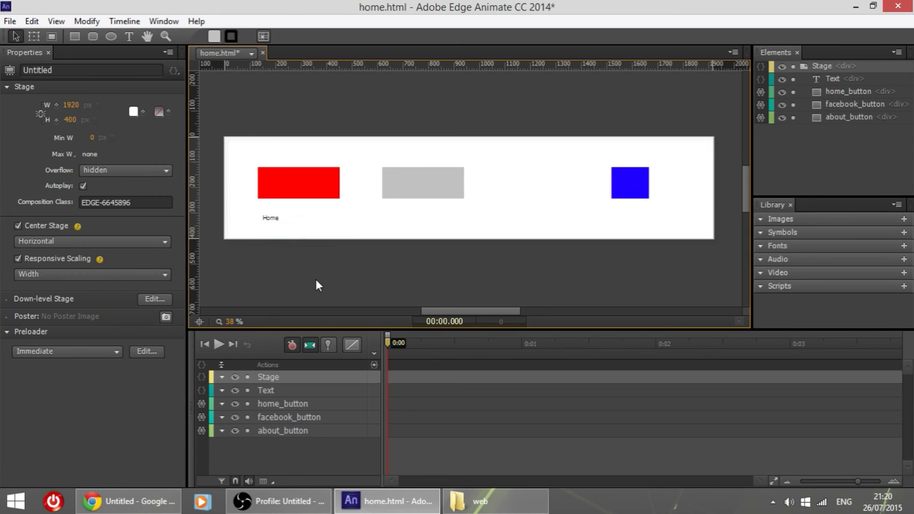
Publish both the home.html and about.html compositions with their new text labels
click(10, 20)
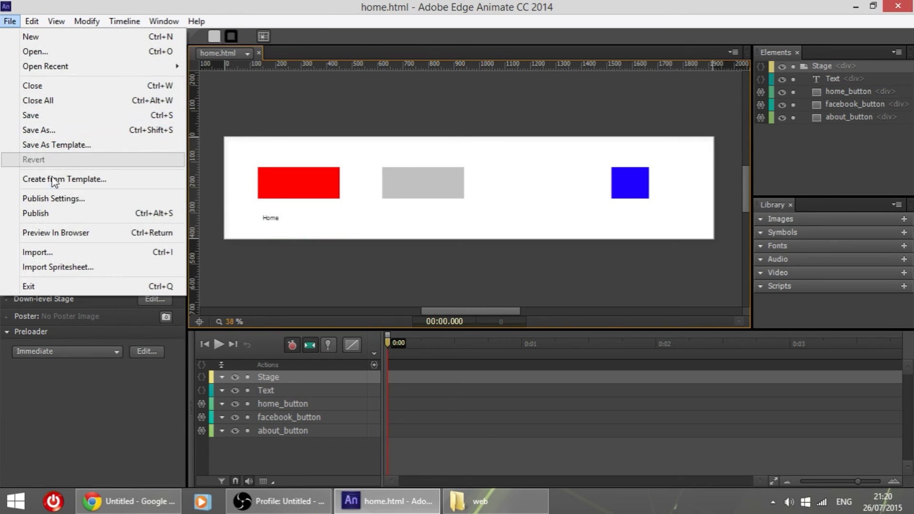
click(65, 212)
click(231, 51)
click(227, 70)
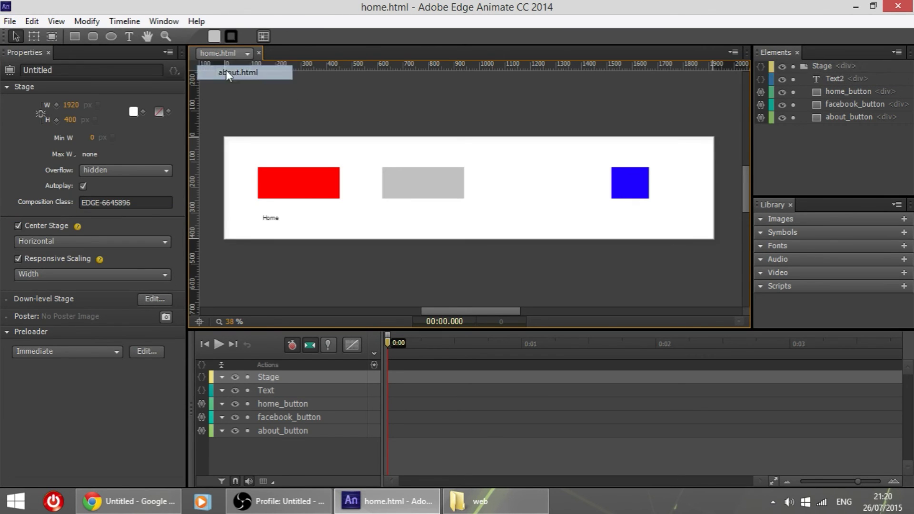
click(10, 21)
click(72, 213)
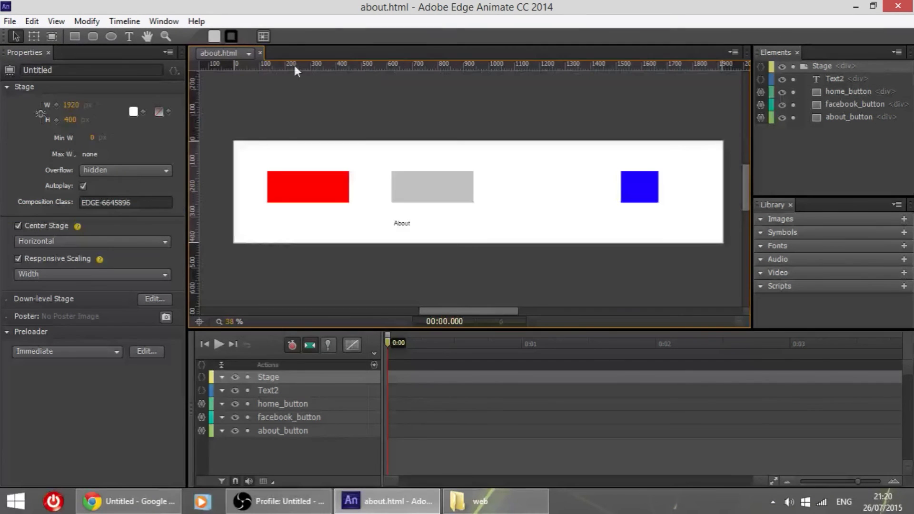
Open the republished home.html from publish\web in the browser and follow its grey button to the about page
click(475, 501)
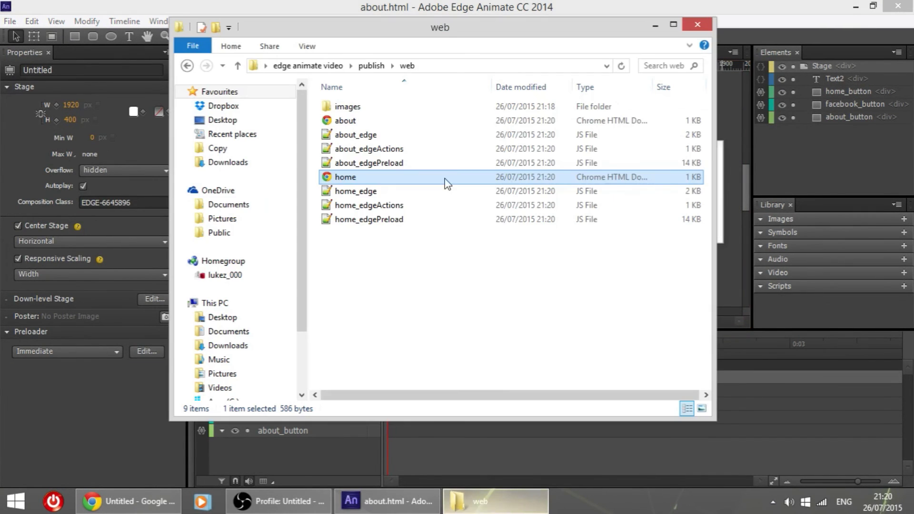
double_click(347, 176)
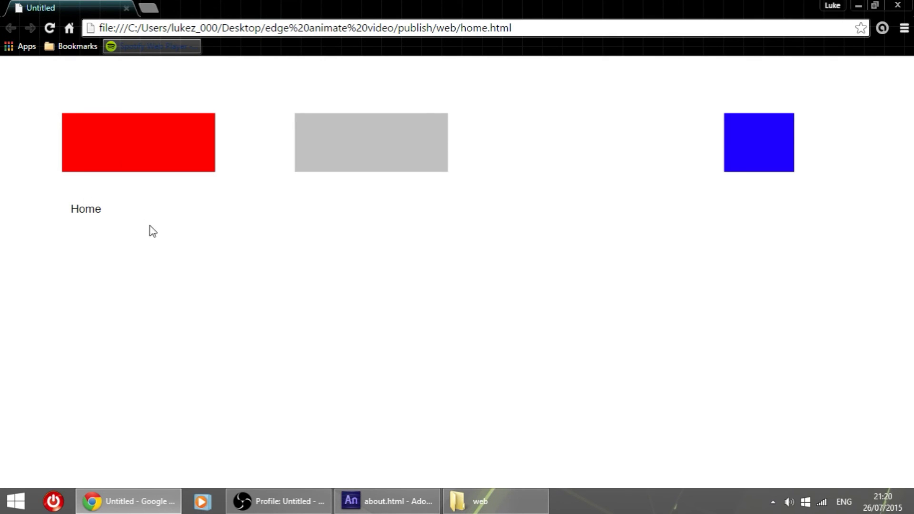
drag(471, 28, 519, 29)
click(519, 136)
click(377, 157)
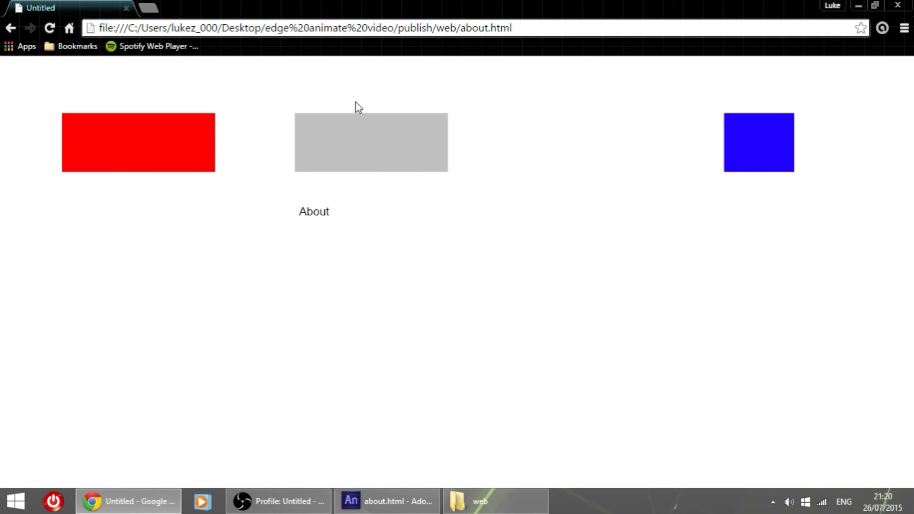
Test switching between the home and about pages, try the blue YouTube button, and close the YouTube tab
click(136, 162)
click(326, 164)
click(104, 155)
click(301, 156)
click(762, 166)
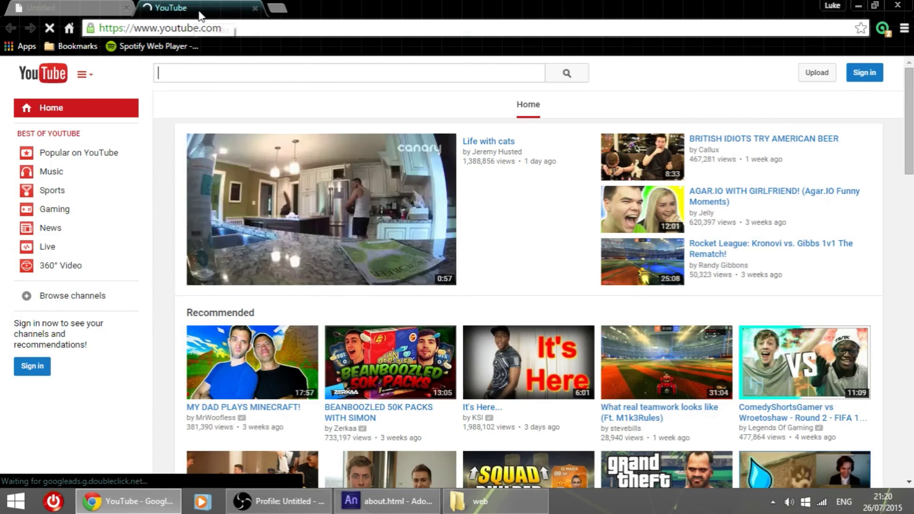
key(ctrl+w)
Return to Edge Animate and rename the facebook_button element in about.html to youtube_button
click(416, 506)
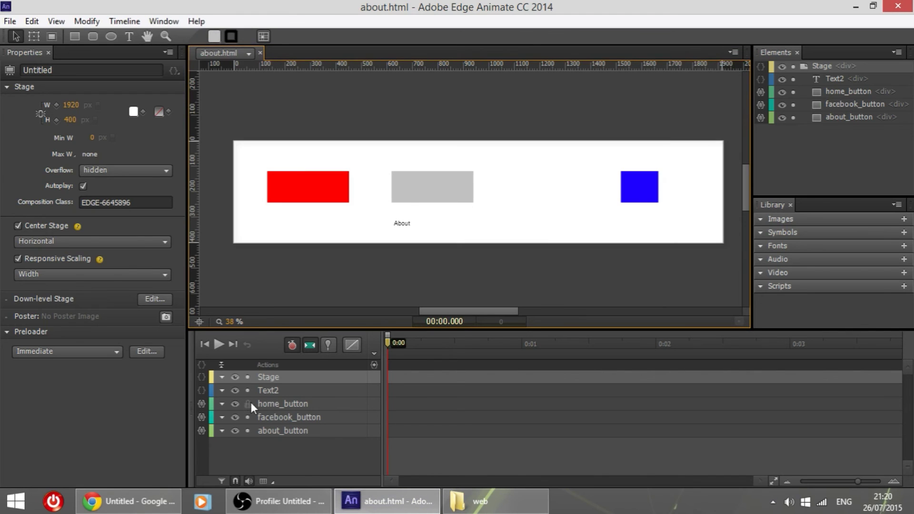
click(310, 419)
double_click(294, 418)
drag(293, 417, 238, 417)
key(BackSpace)
text(youtube)
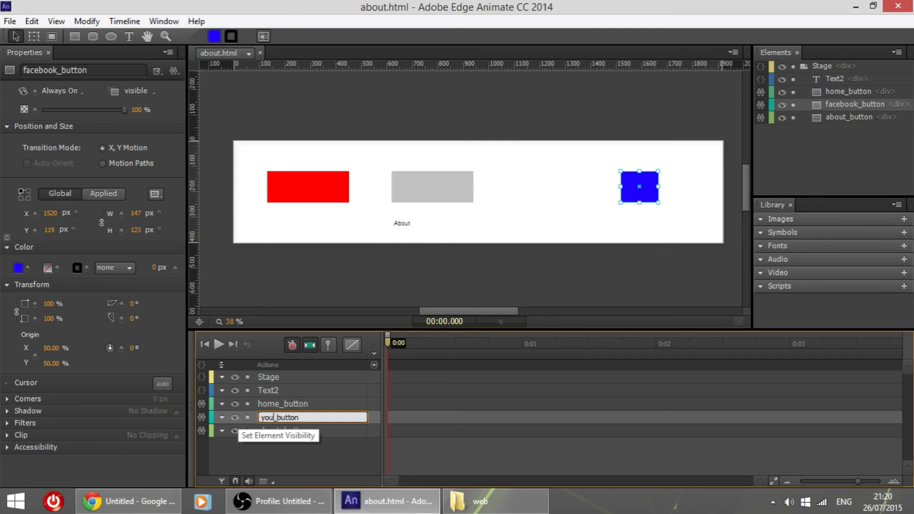
key(Return)
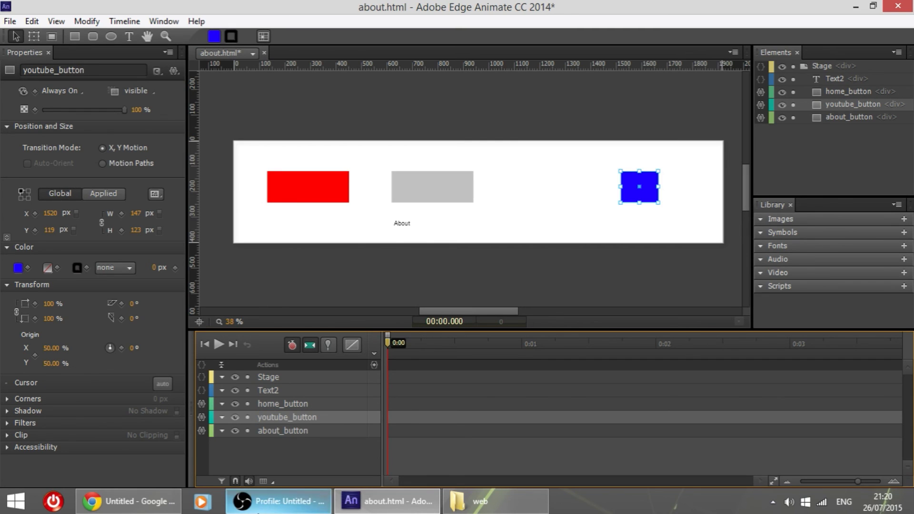
Change the window.open target in youtube_button's click action to "_self" and save about.html
click(634, 257)
click(203, 419)
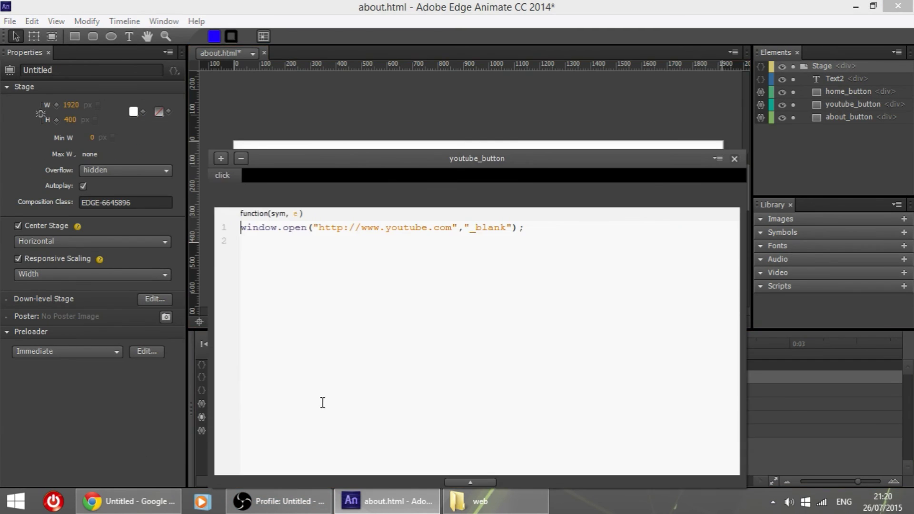
drag(505, 223, 478, 228)
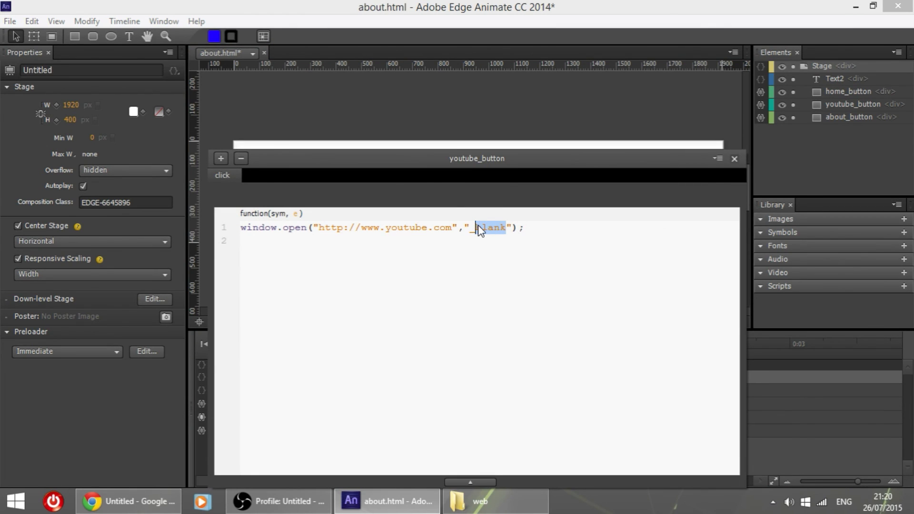
text(self)
key(ctrl+s)
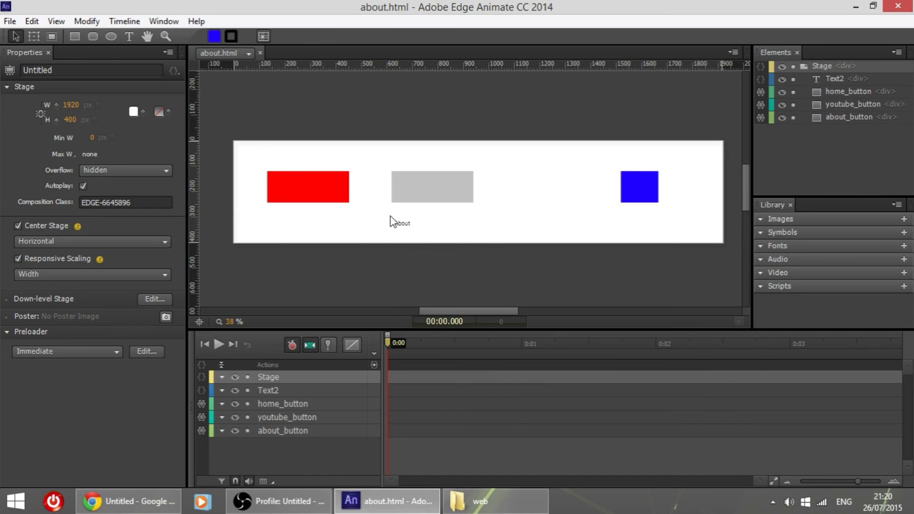
Publish about.html and switch to the open home.html composition
click(18, 21)
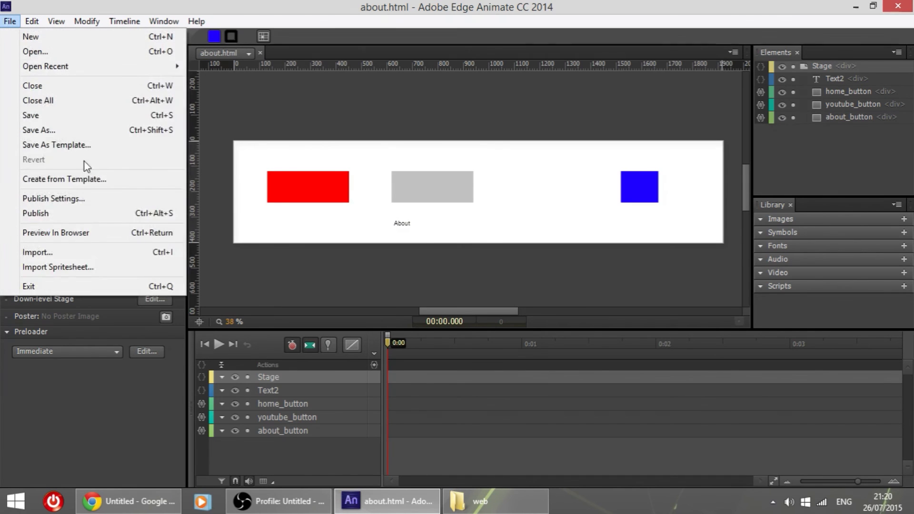
click(91, 211)
click(249, 54)
click(242, 88)
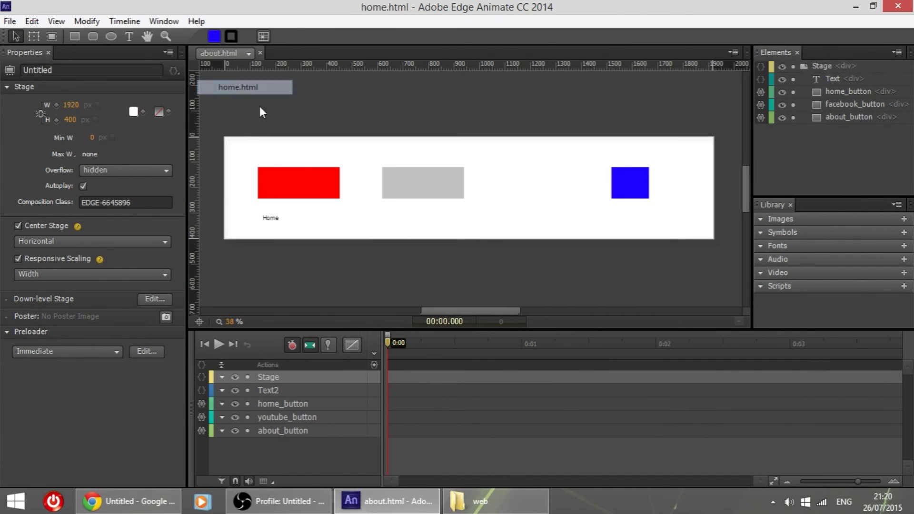
Rename the facebook_button element in home.html to youtube_button
click(274, 420)
double_click(272, 419)
drag(289, 418, 212, 421)
text(youtube_button)
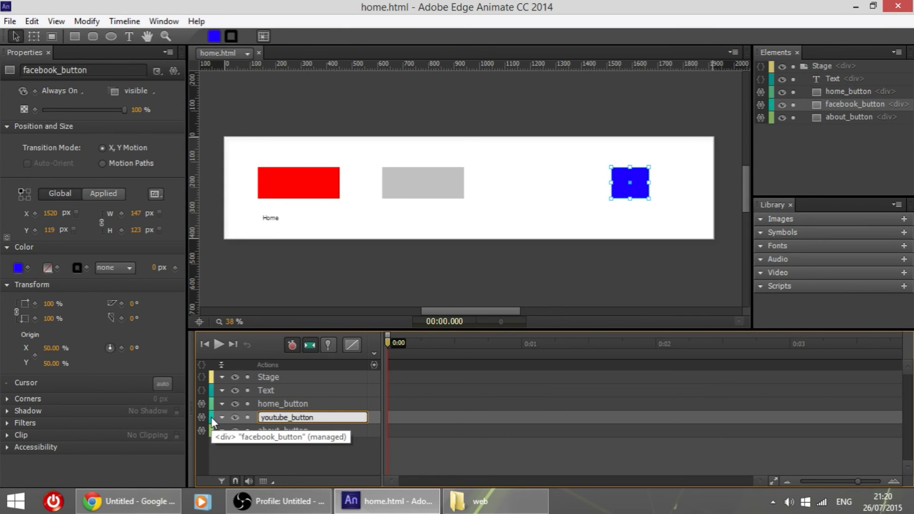
click(277, 460)
Change the window.open target in home.html's youtube_button click action to "_self" and save the composition
click(201, 417)
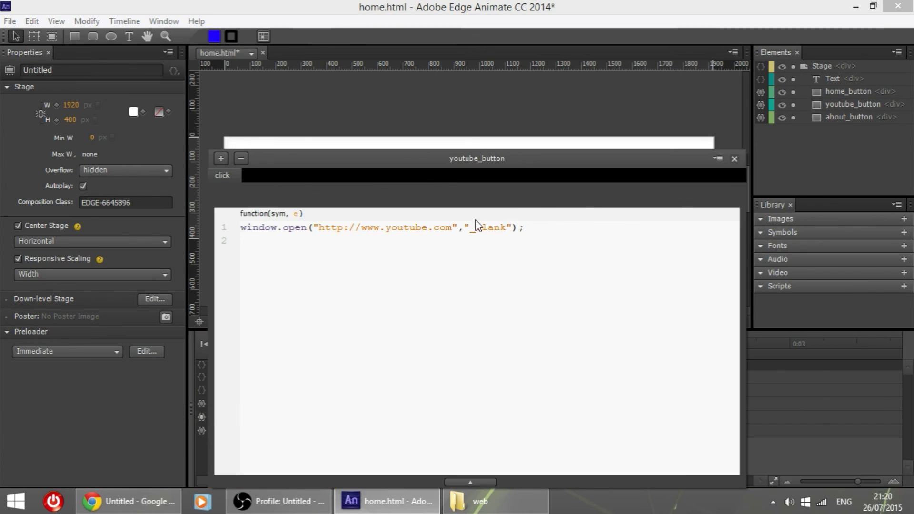
drag(507, 225, 478, 225)
text(self)
key(ctrl+s)
key(Escape)
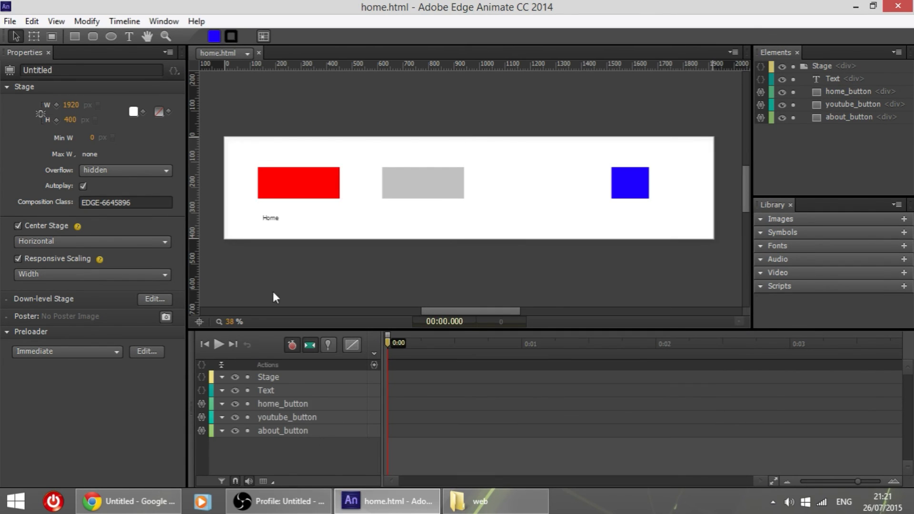
Publish home.html and open the published home.html from the web folder in the browser
click(10, 21)
click(72, 213)
click(481, 501)
double_click(389, 180)
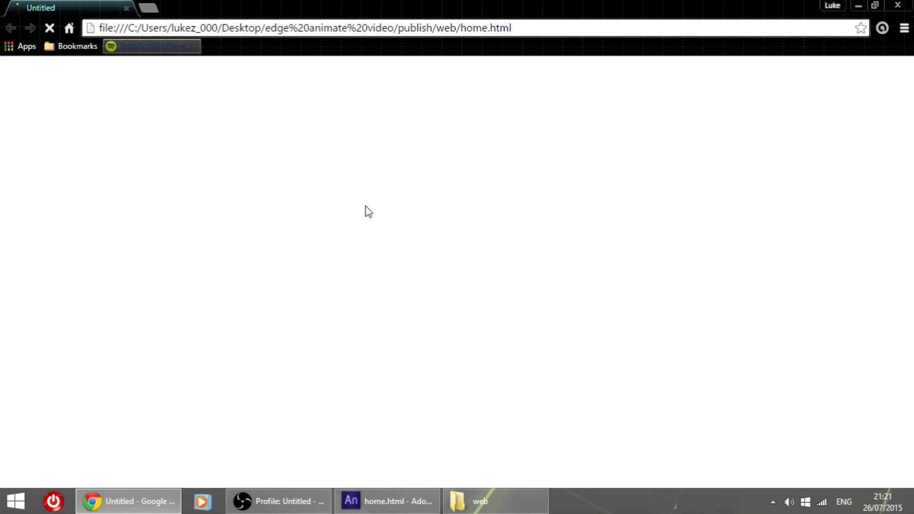
Test the blue YouTube button, return to the published page, and try the grey about and red home buttons
click(738, 170)
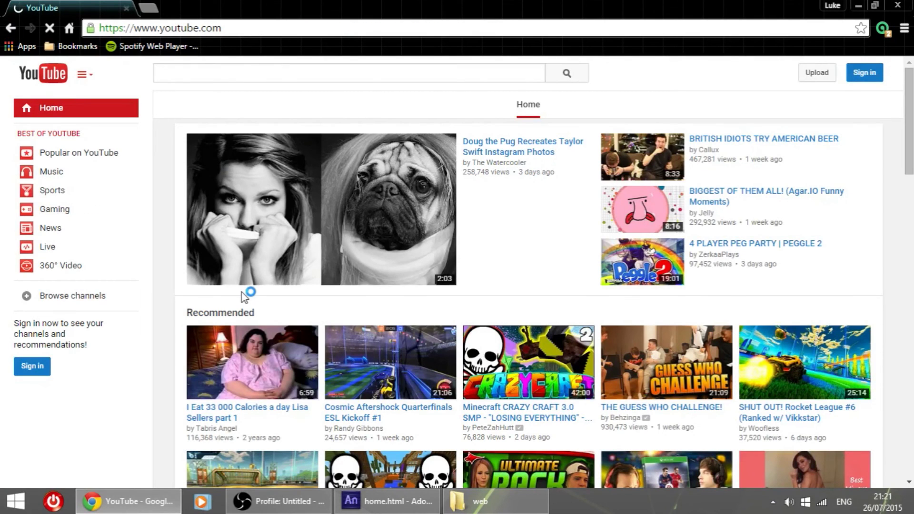
key(alt+Left)
click(310, 147)
key(alt+Left)
click(408, 157)
click(192, 153)
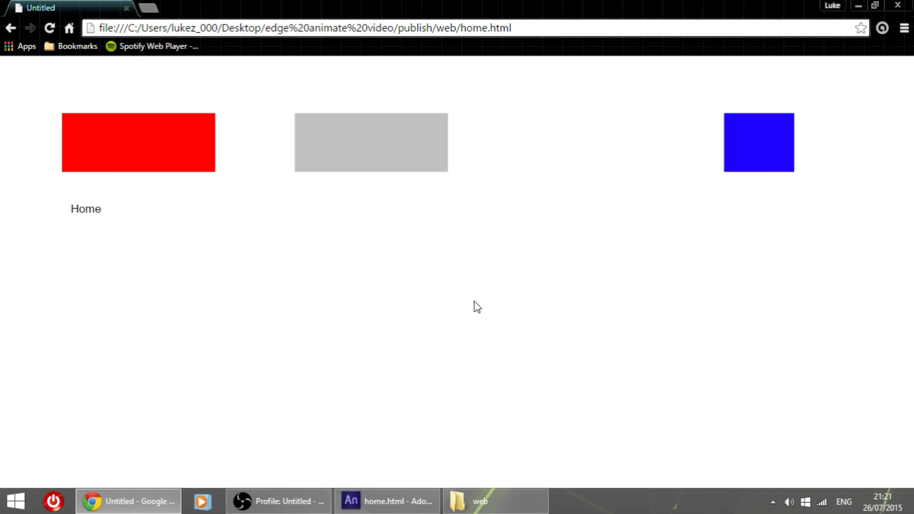